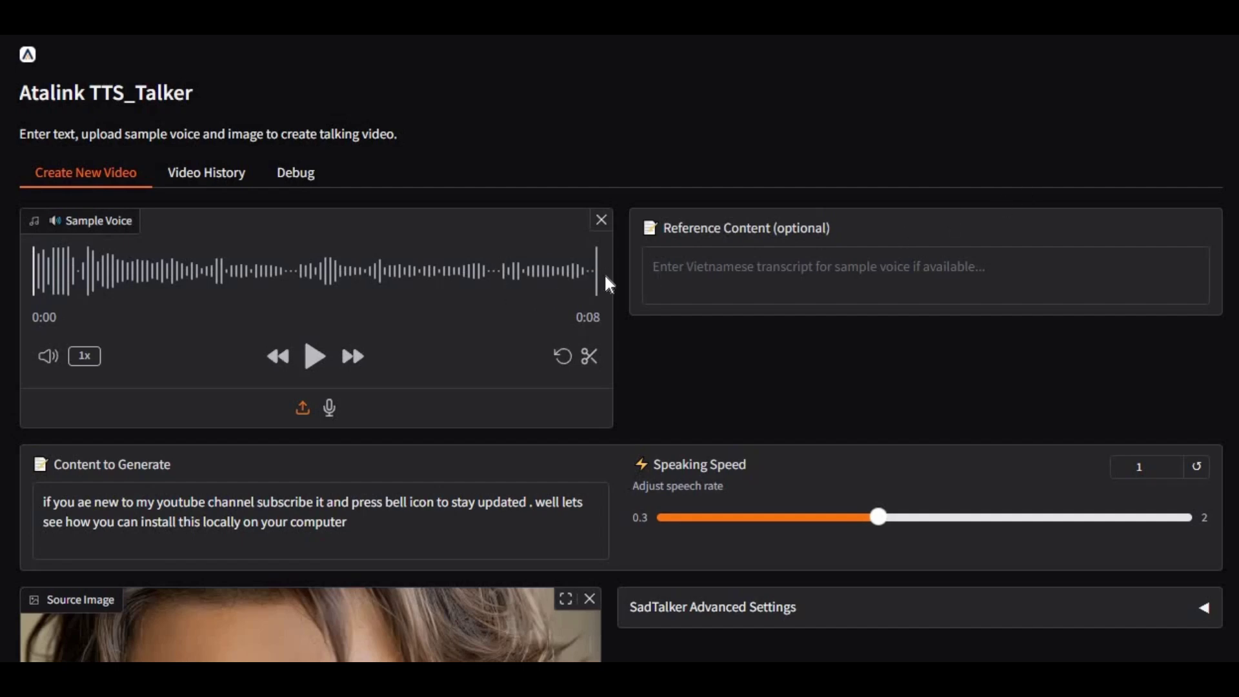
- Scroll through the finished 8-second talking-face video and generated audio results
scroll(610, 287, "down", 3)
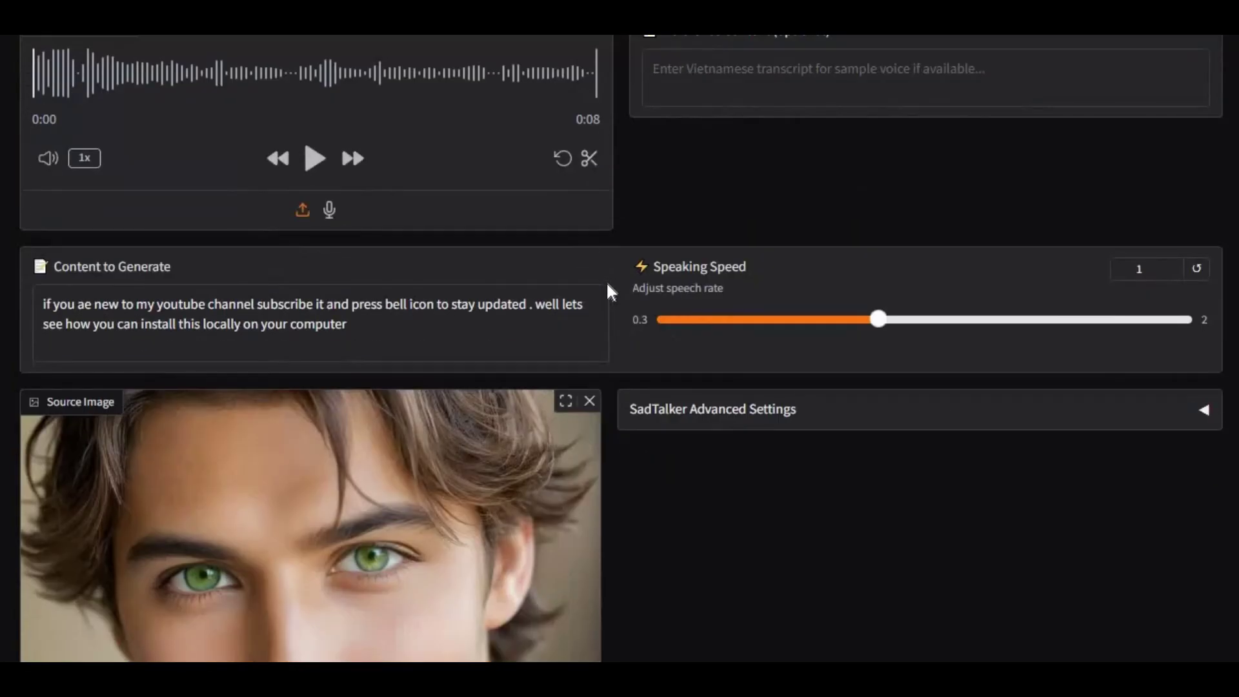
scroll(608, 285, "up", 3)
scroll(607, 285, "down", 10)
scroll(606, 300, "down", 5)
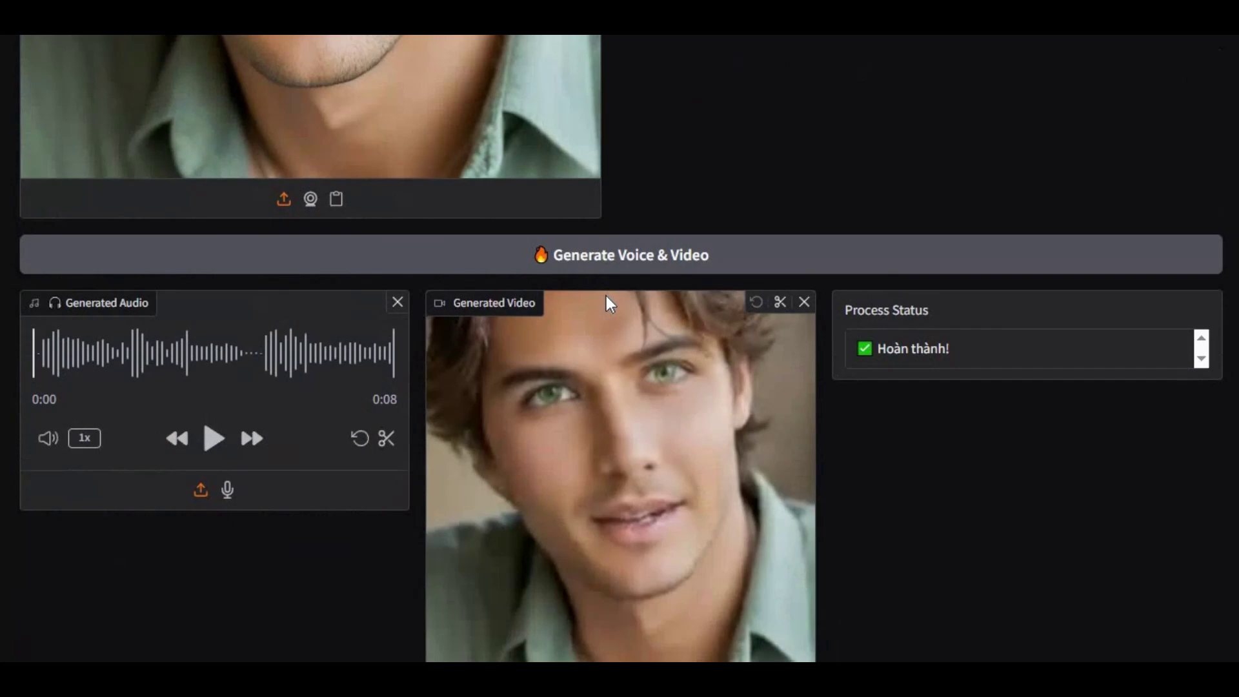
scroll(607, 298, "down", 2)
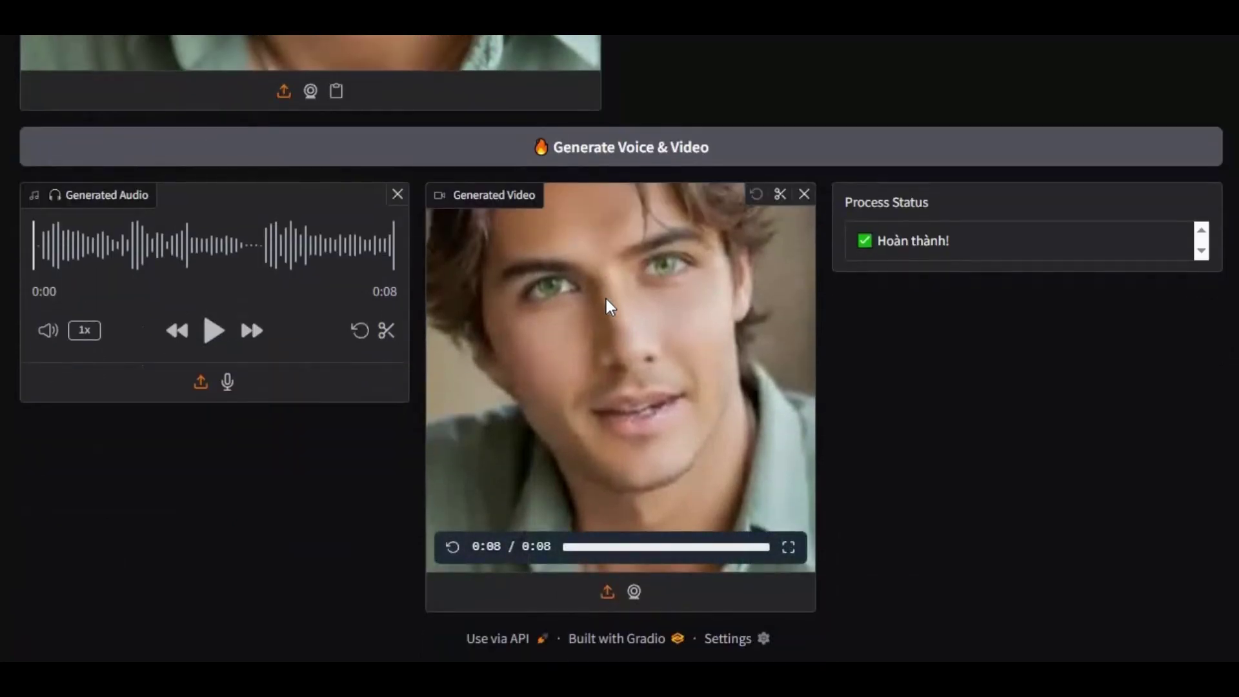
- Expand the SadTalker Advanced Settings section
scroll(605, 299, "up", 15)
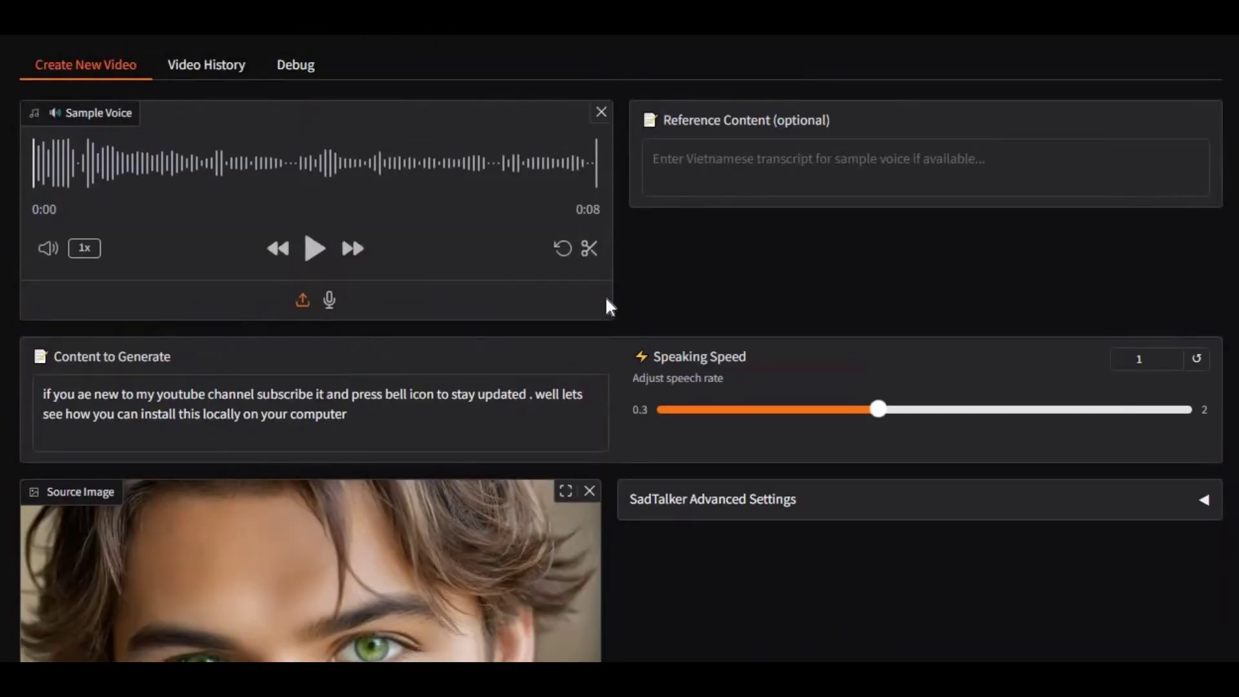
left_click(747, 510)
scroll(795, 451, "down", 3)
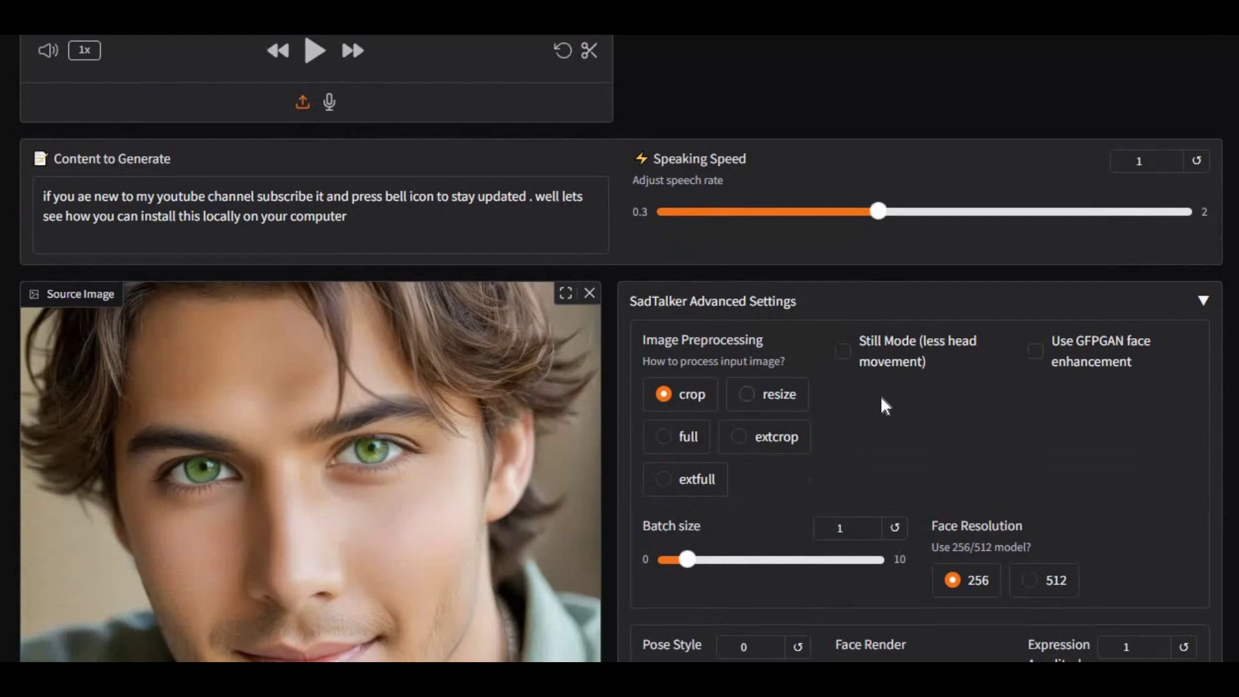
- Look over the SadTalker animation options in the advanced settings
scroll(959, 425, "down", 6)
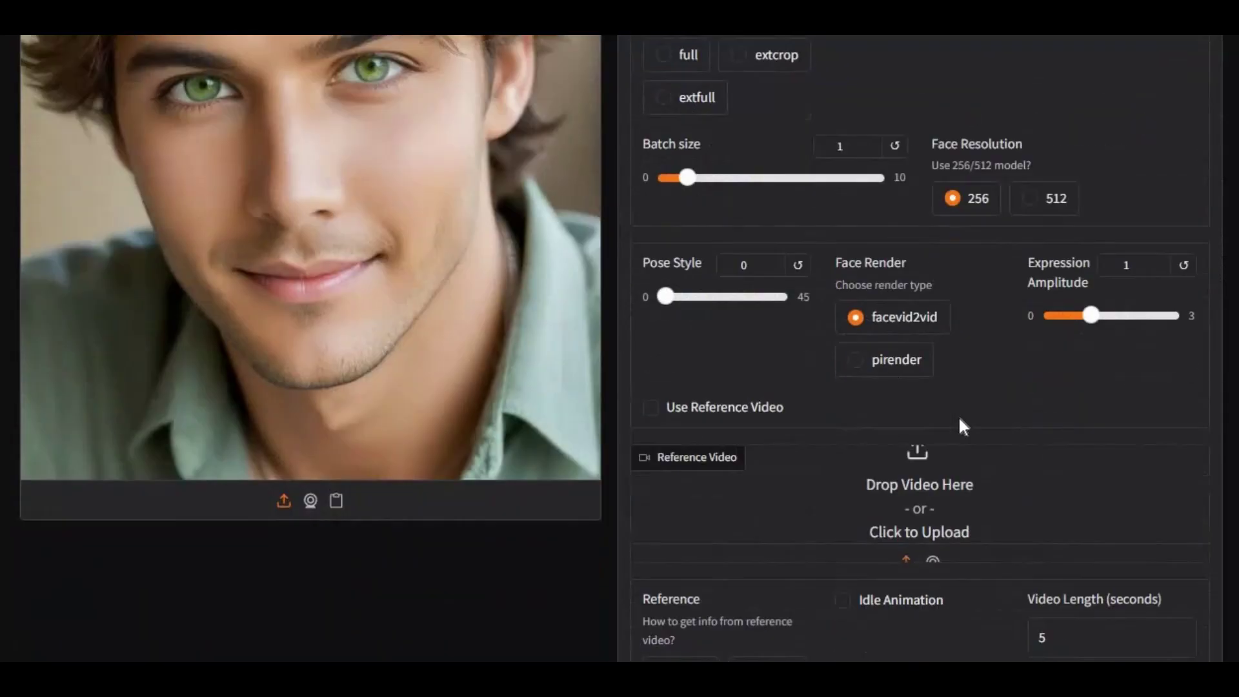
scroll(960, 419, "down", 2)
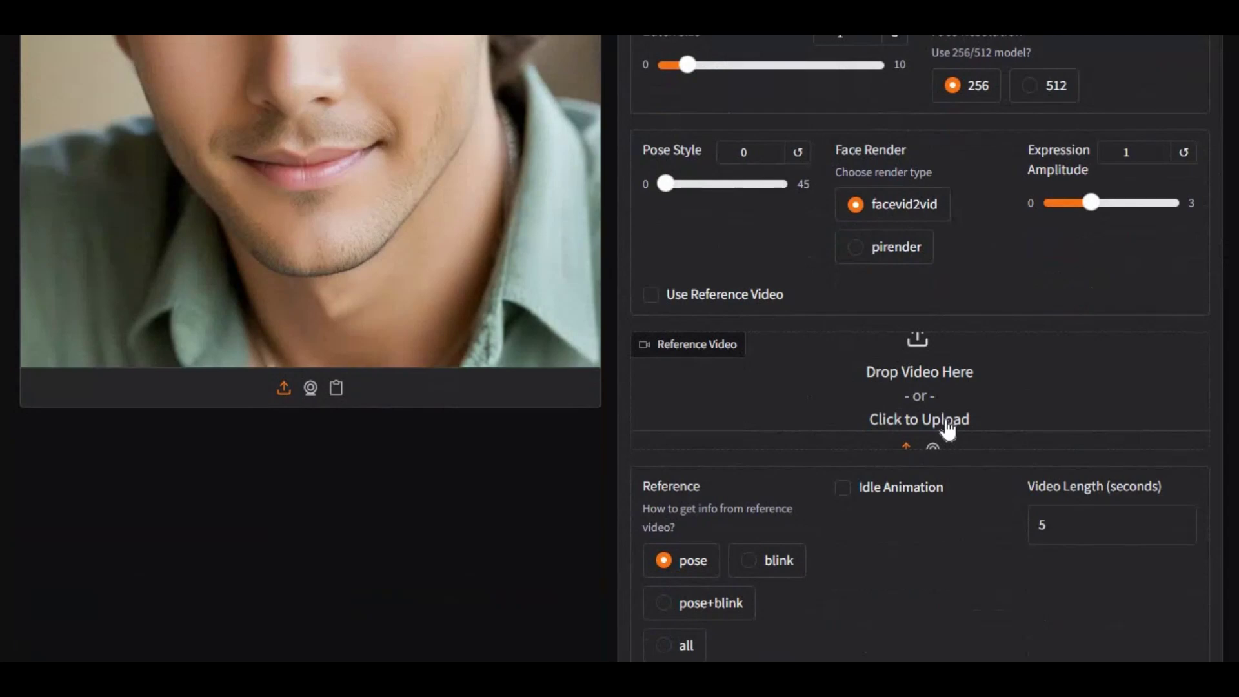
scroll(947, 429, "down", 3)
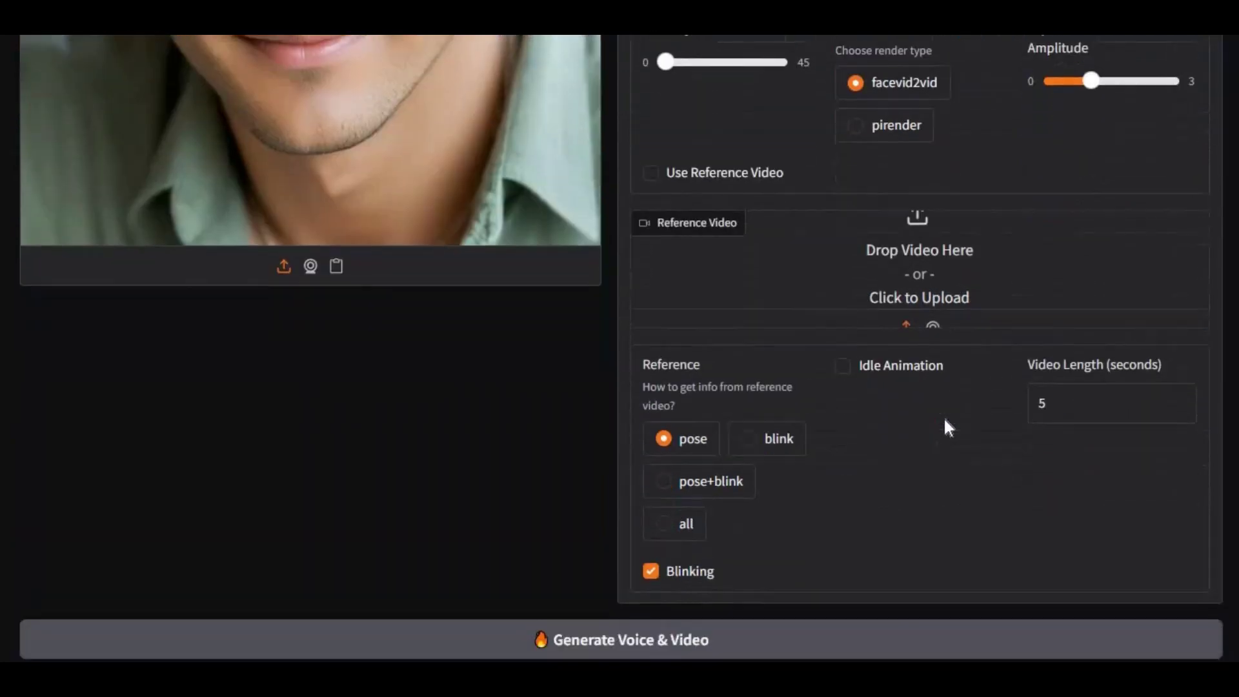
scroll(866, 403, "down", 3)
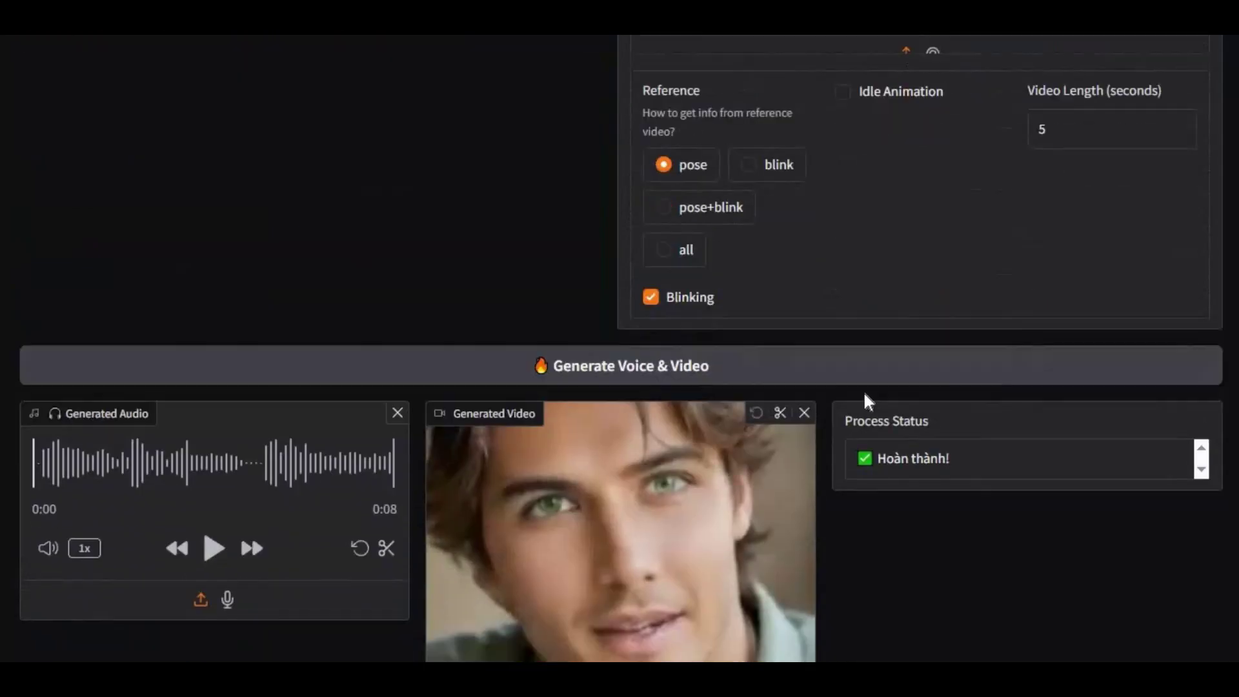
scroll(865, 400, "up", 5)
scroll(863, 392, "up", 4)
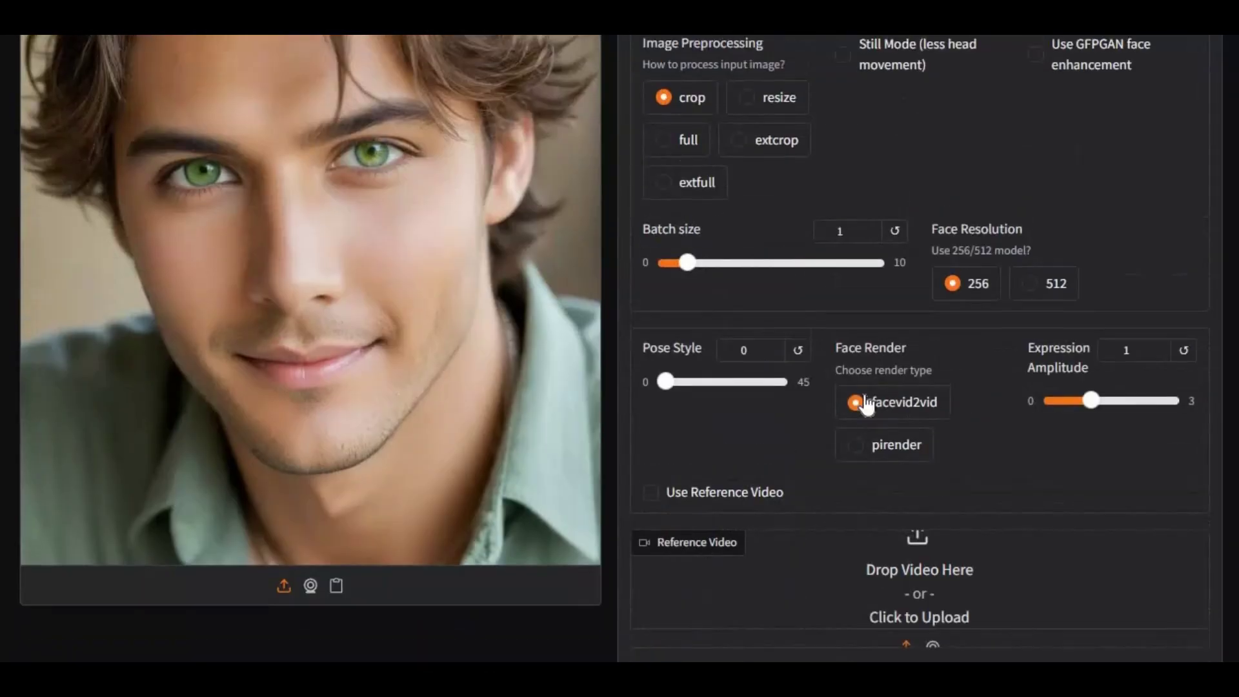
scroll(865, 403, "up", 8)
- Replay the generated 8-second talking-face video from the beginning
scroll(866, 407, "down", 17)
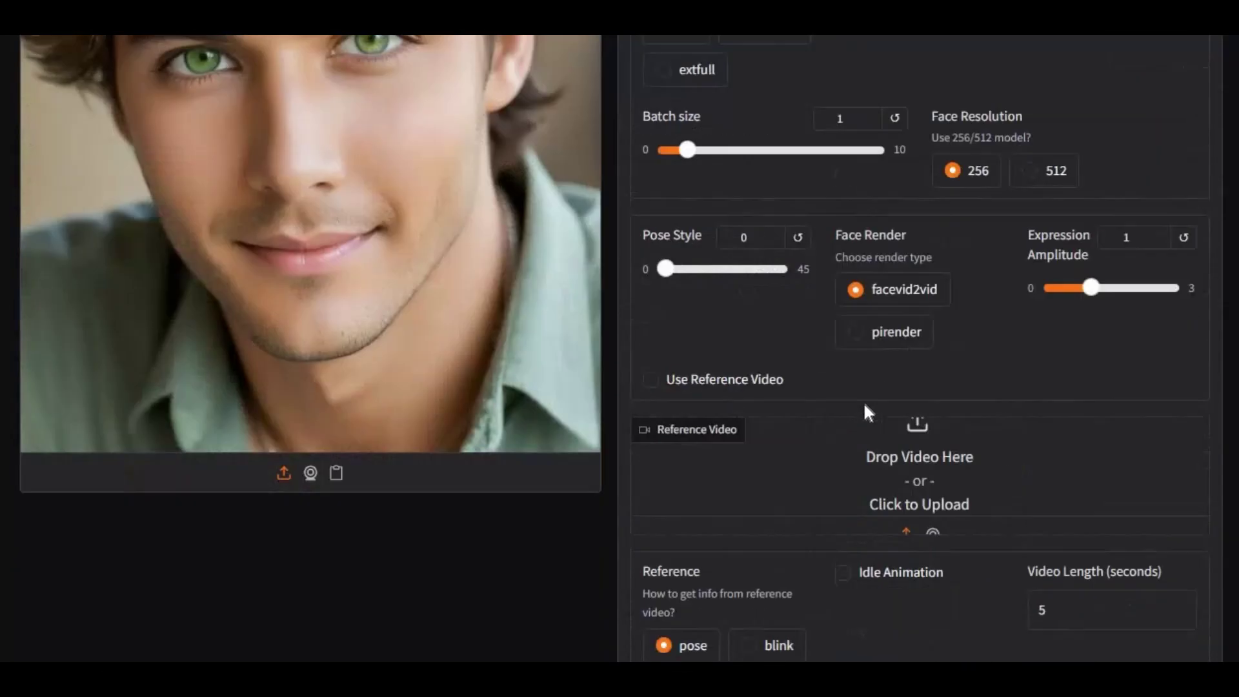
scroll(864, 404, "down", 3)
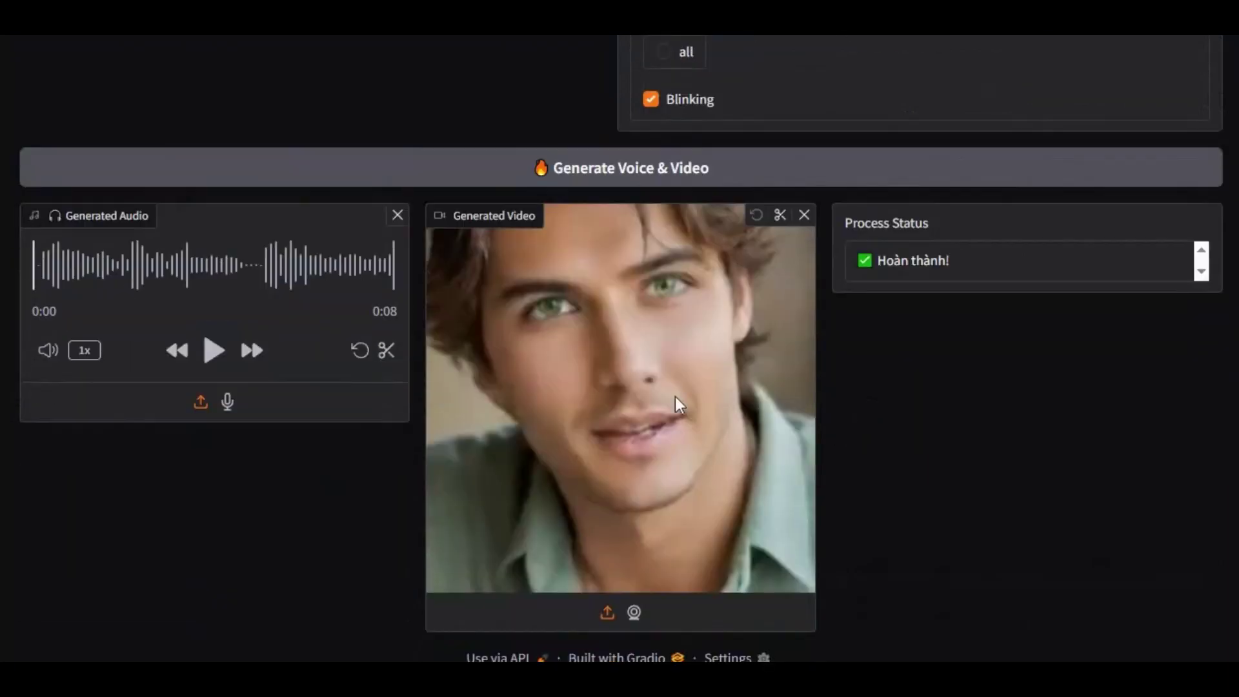
mouse_move(498, 544)
left_click(445, 569)
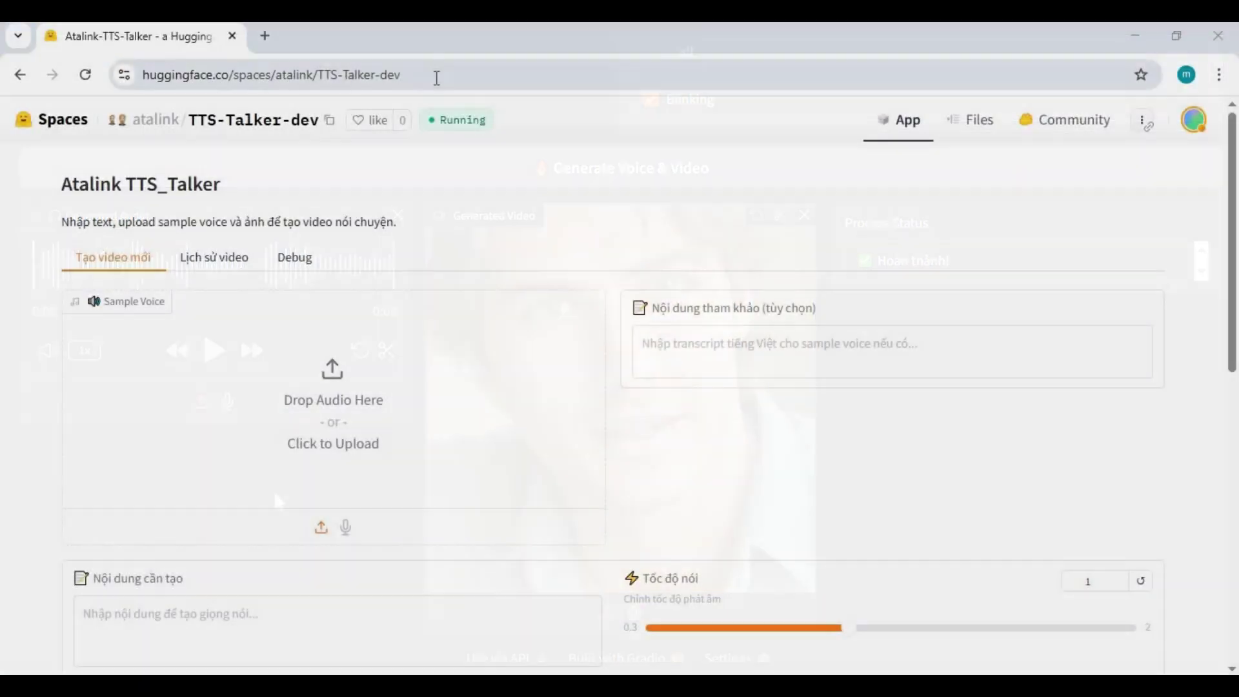
- Bring up the online TTS-Talker-dev Space page and look over its input form
left_click(436, 79)
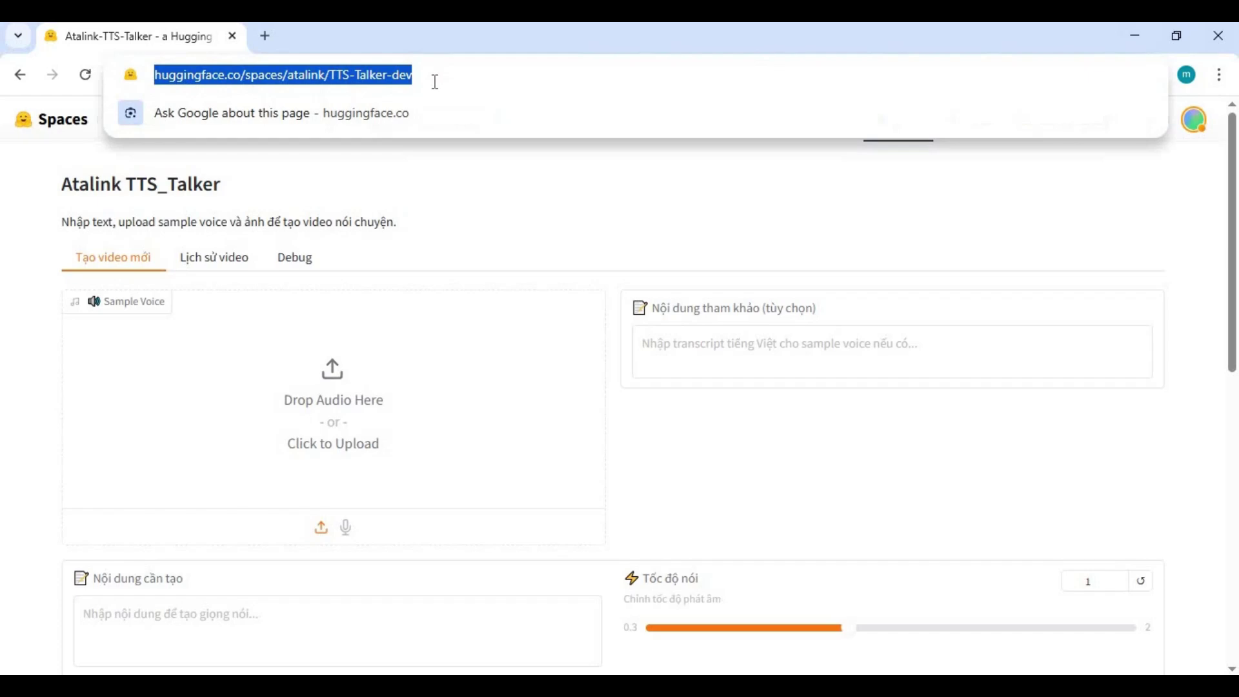
left_click(495, 199)
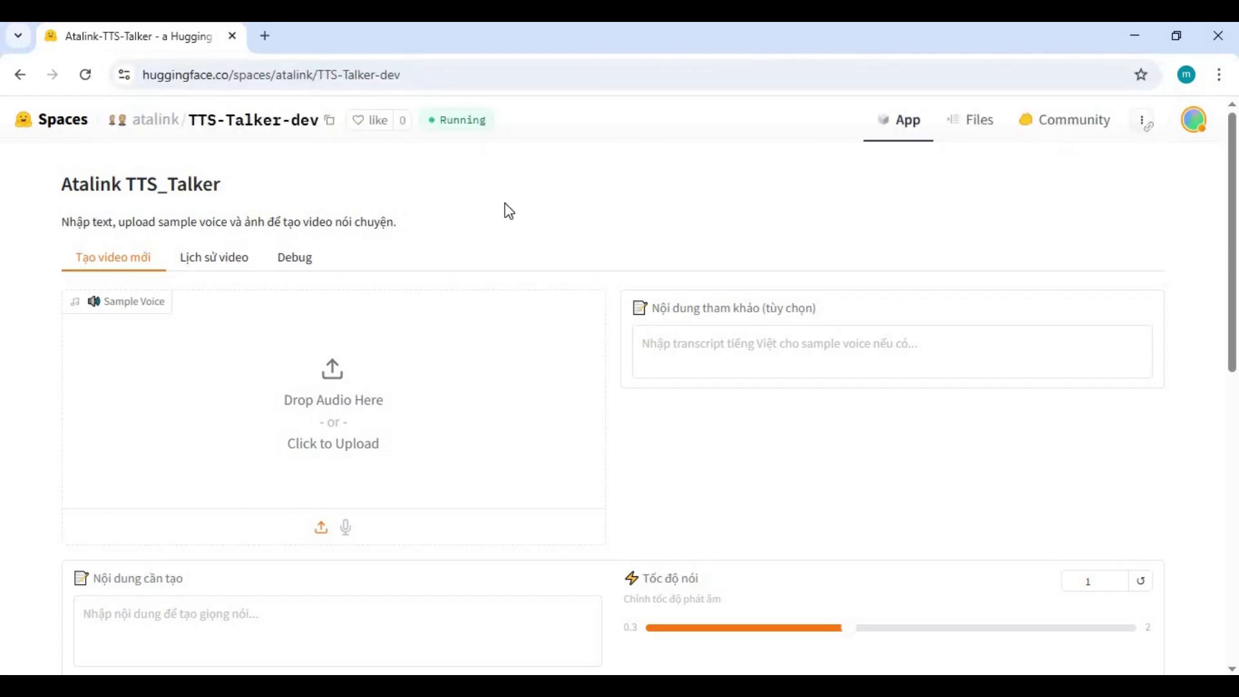
scroll(505, 204, "down", 10)
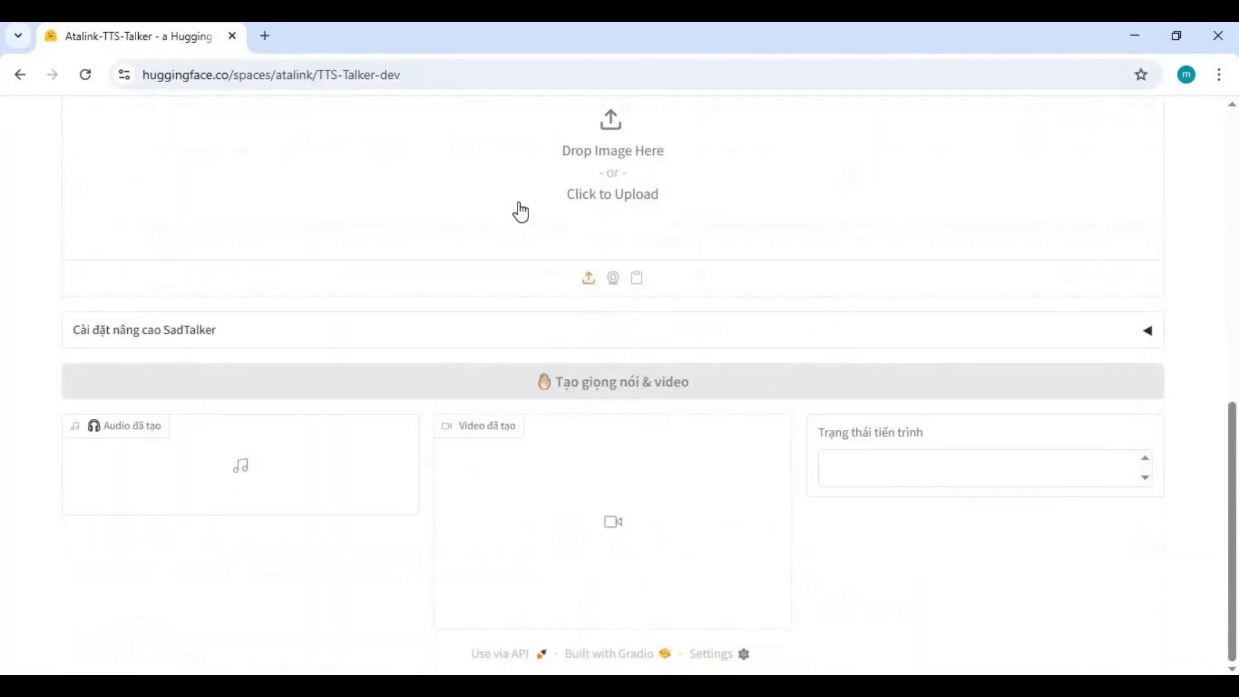
scroll(517, 211, "up", 5)
scroll(977, 283, "up", 3)
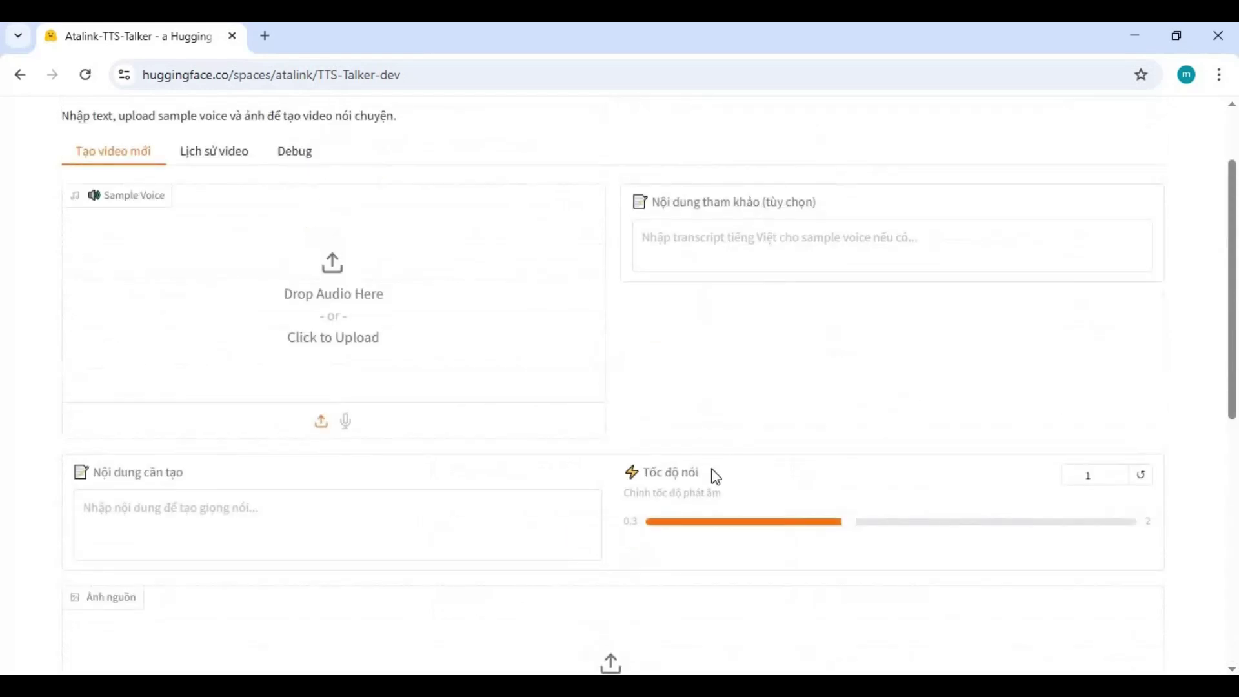
scroll(730, 316, "up", 2)
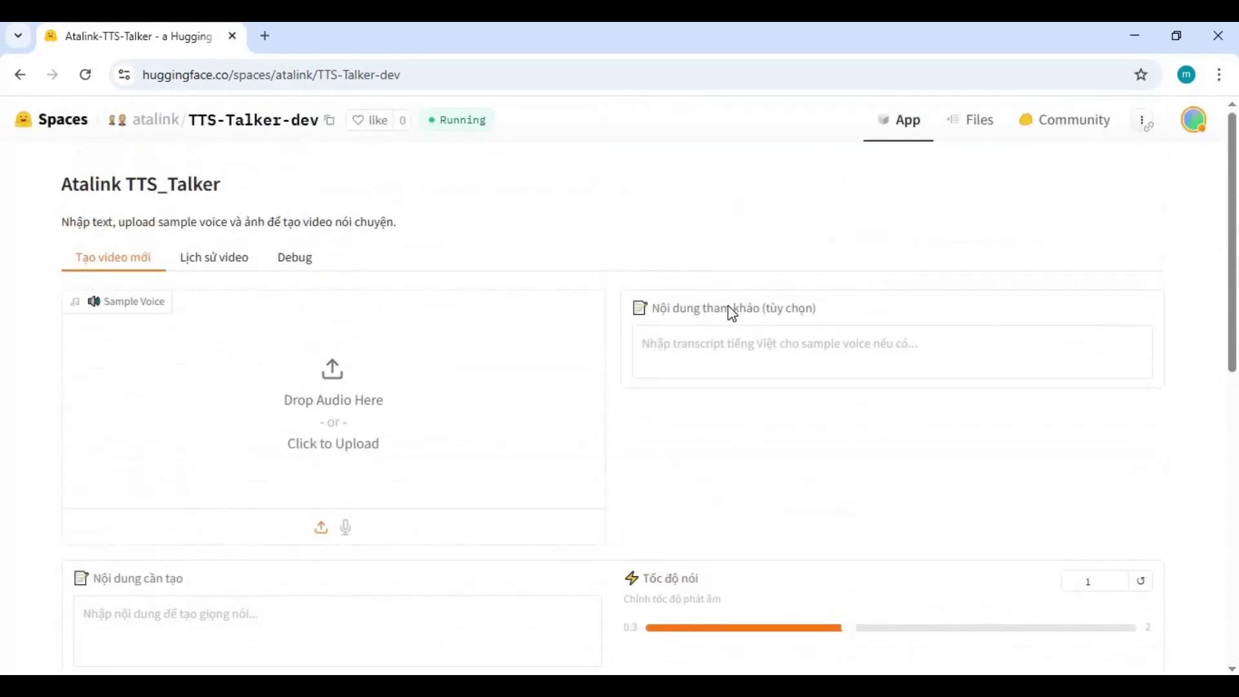
scroll(731, 307, "down", 8)
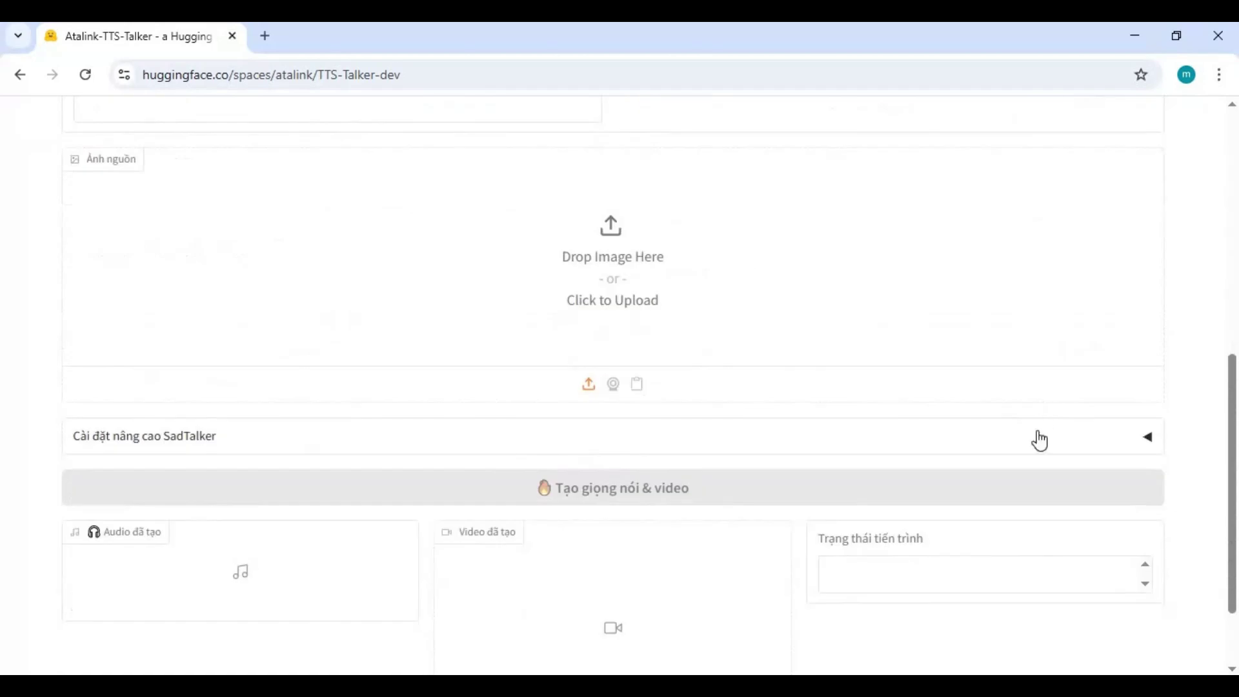
- Expand the Space's Cài đặt nâng cao SadTalker settings, then return to the top
left_click(1035, 423)
scroll(1062, 360, "down", 4)
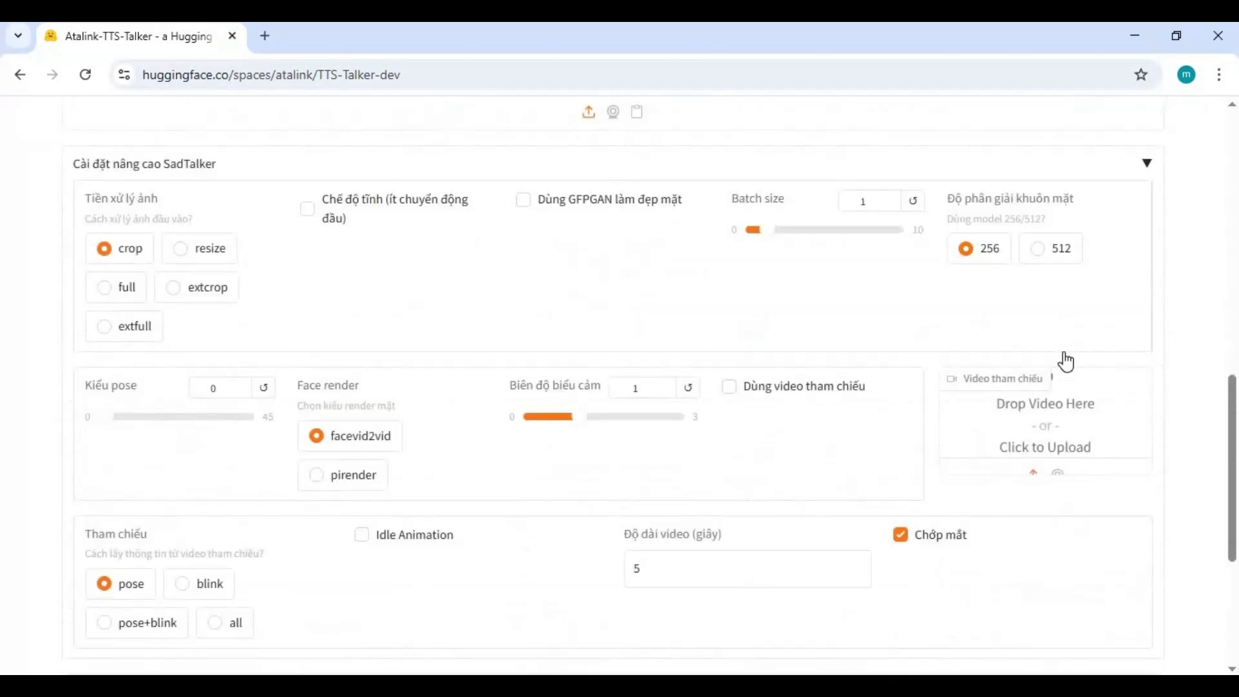
scroll(1065, 359, "down", 5)
scroll(1065, 352, "up", 4)
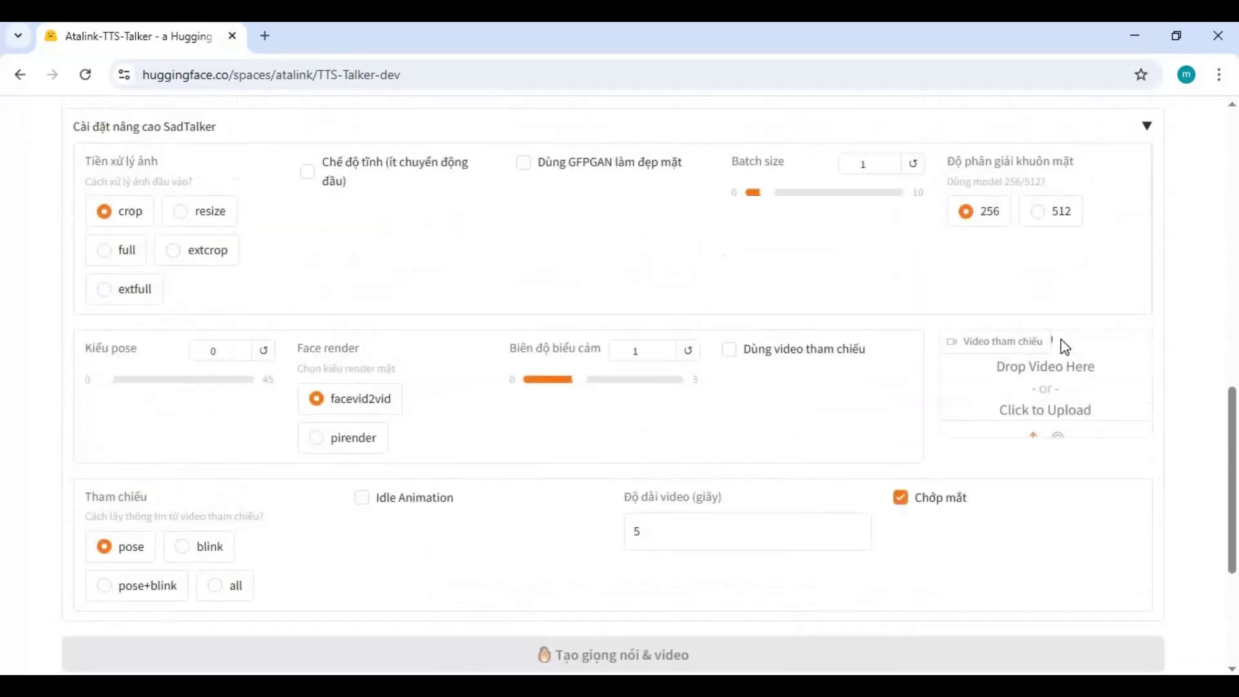
scroll(1065, 347, "up", 8)
scroll(1062, 346, "up", 5)
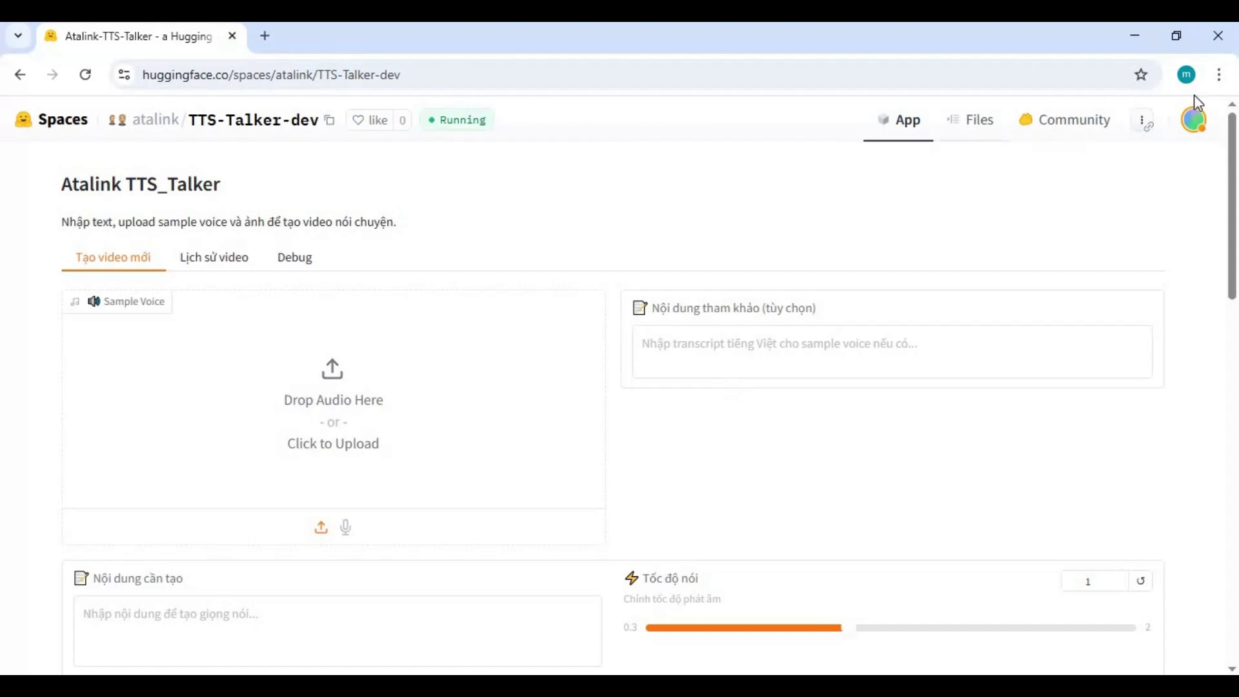
- Show the Space's Run locally instructions with the git clone setup commands
left_click(1142, 129)
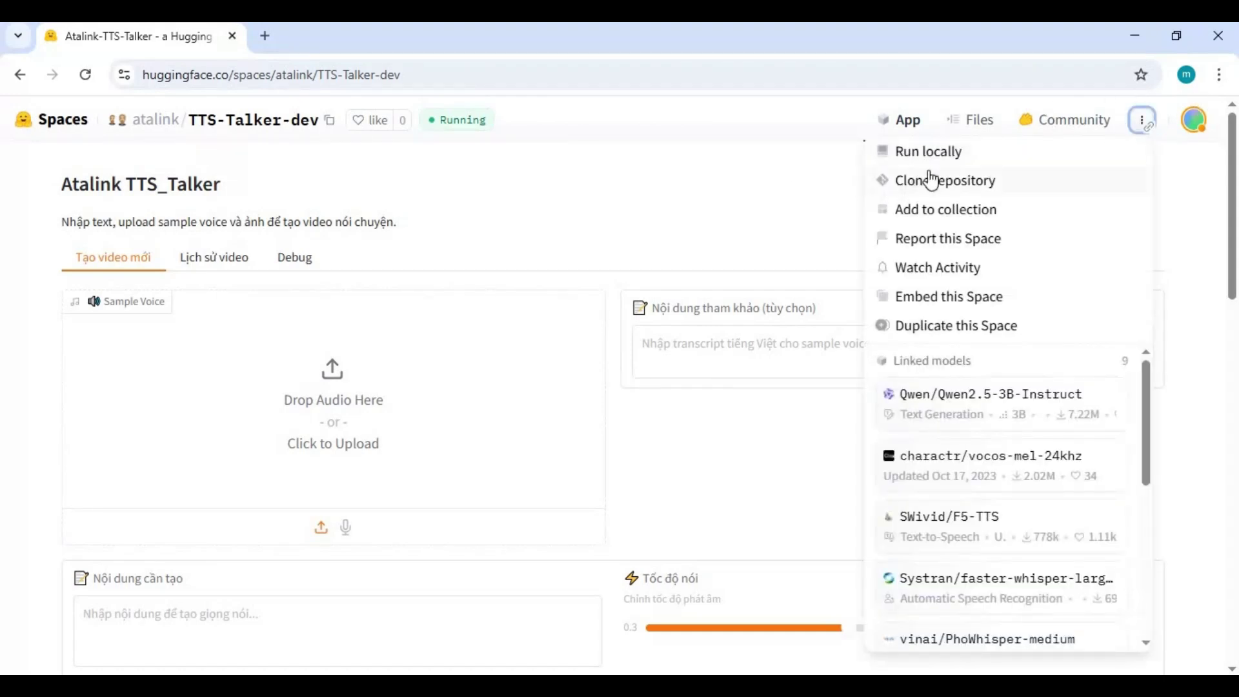
left_click(937, 151)
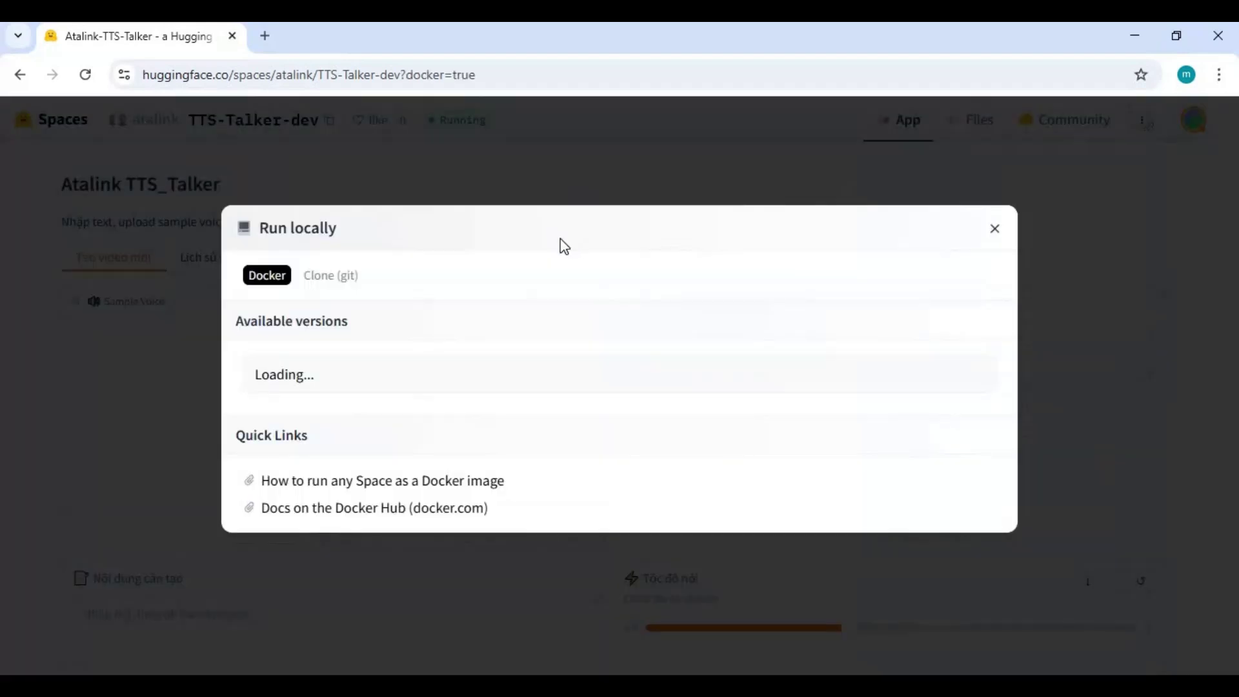
left_click(332, 279)
- Copy the git clone command line and switch to the empty D:\talker folder
mouse_move(247, 385)
left_mouse_down()
mouse_move(471, 376)
mouse_move(724, 395)
mouse_move(648, 385)
left_mouse_up()
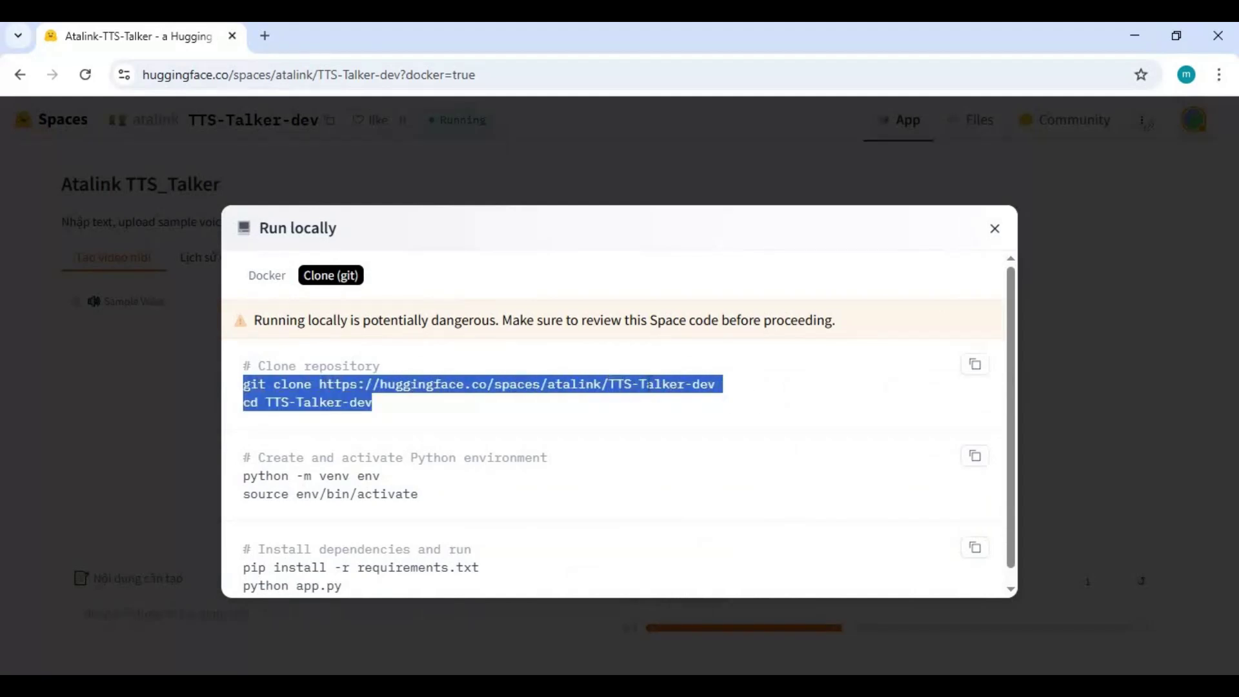
triple_click(648, 385)
right_click(649, 384)
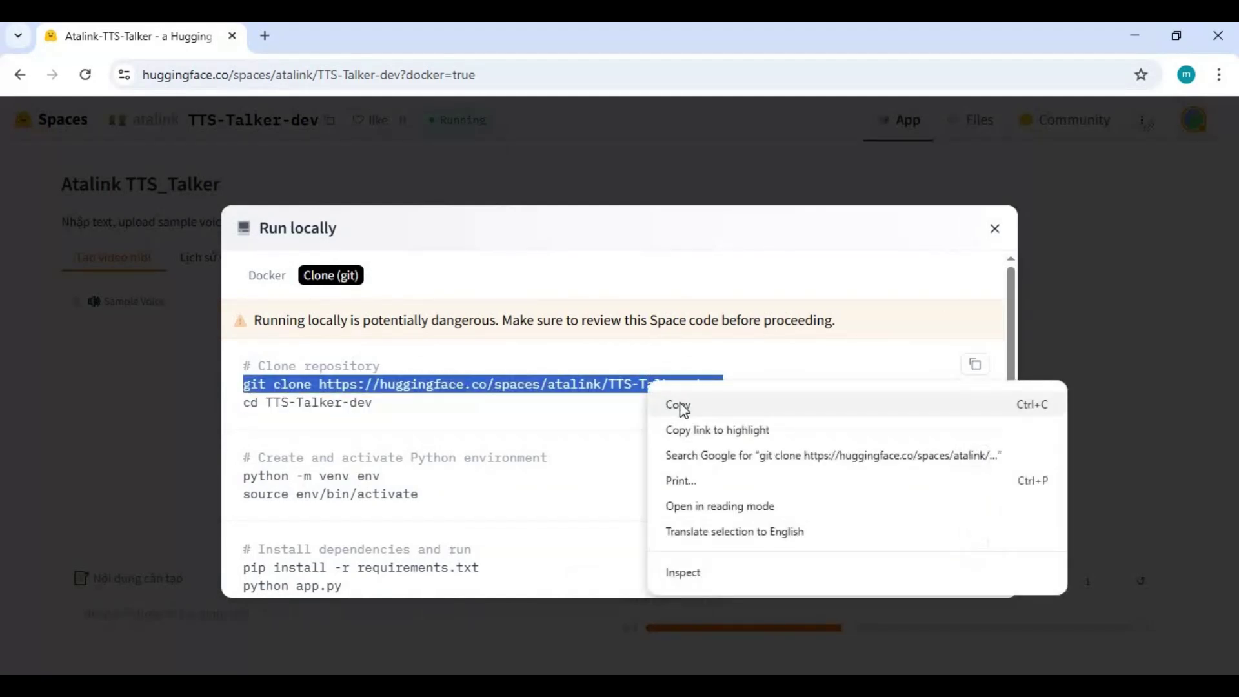
left_click(677, 405)
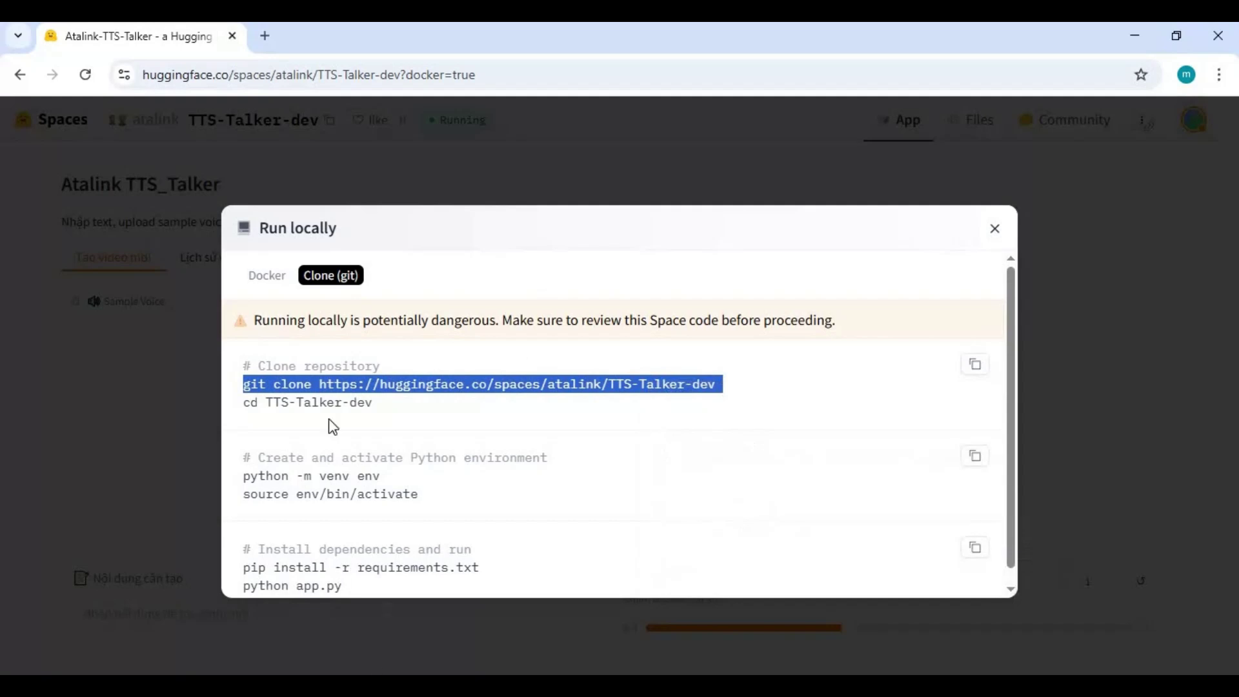
key("alt+Tab")
left_click(333, 77)
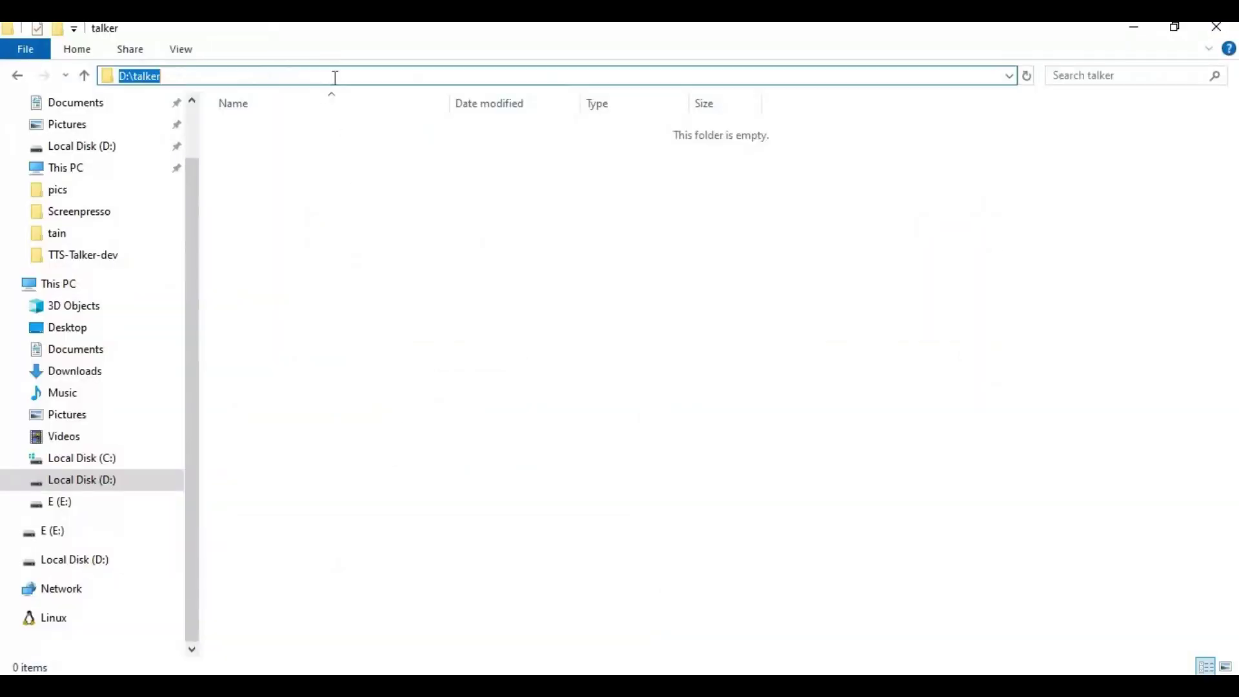
- Open Command Prompt in D:\talker and run the pasted git clone for TTS-Talker-dev
type("cmd")
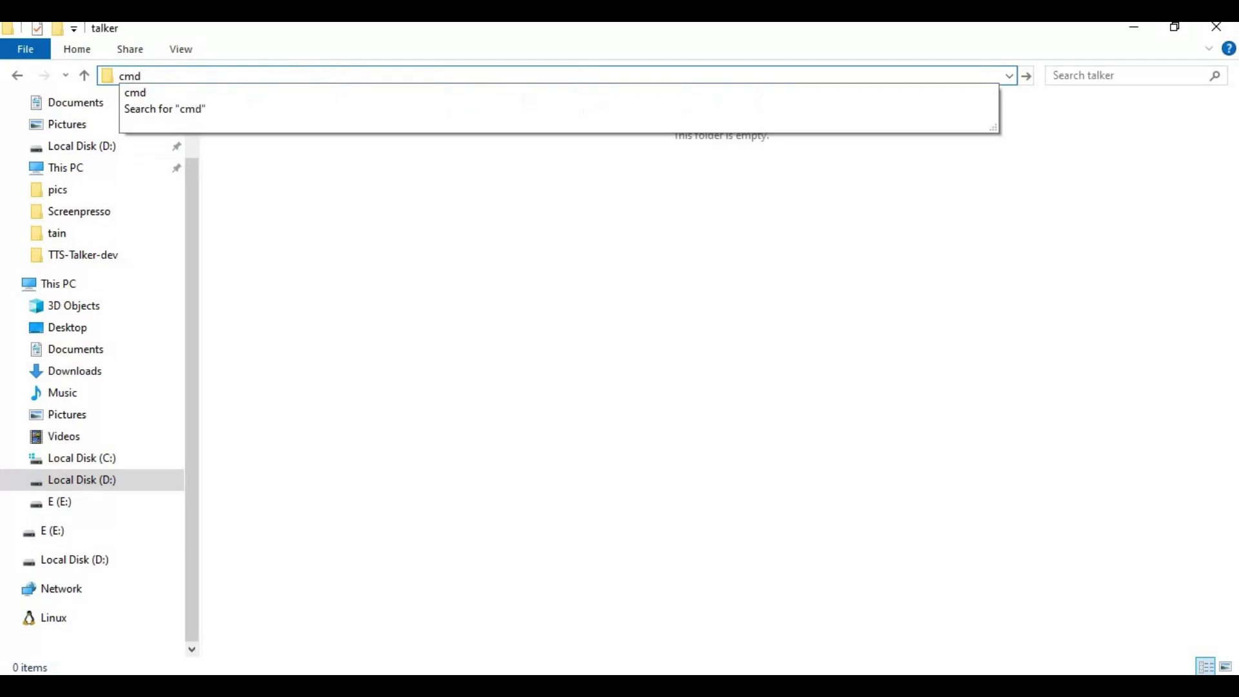
key("Return")
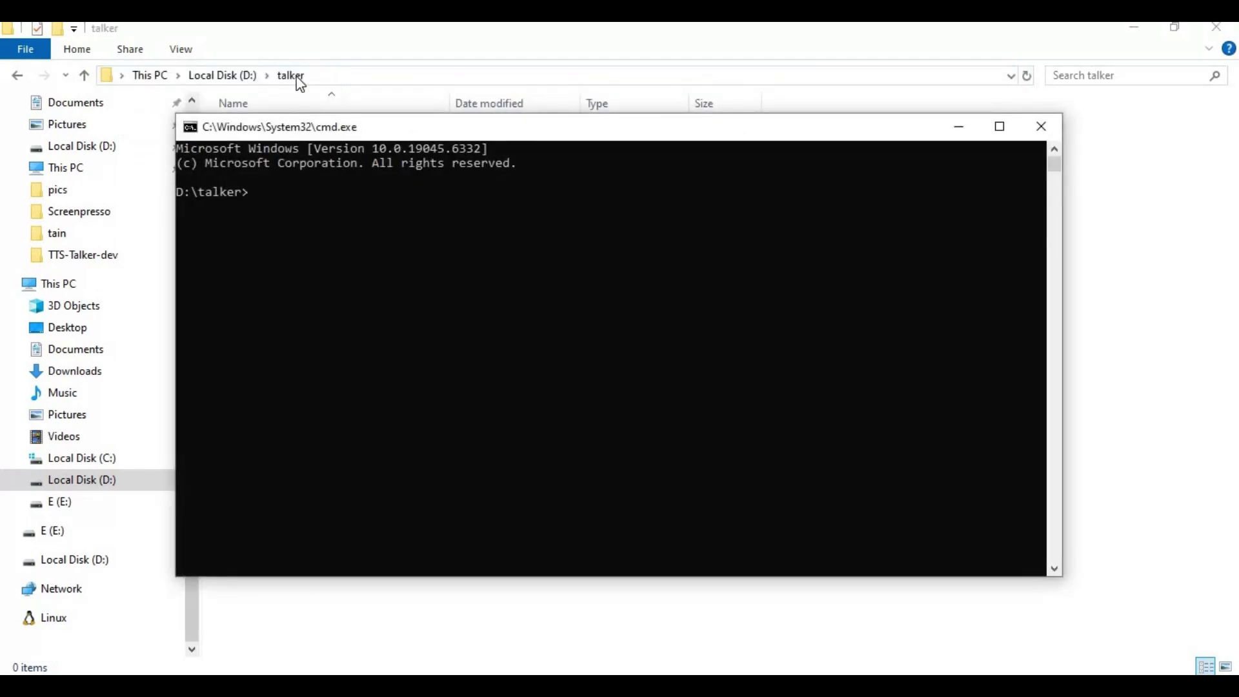
key("ctrl+v")
key("Return")
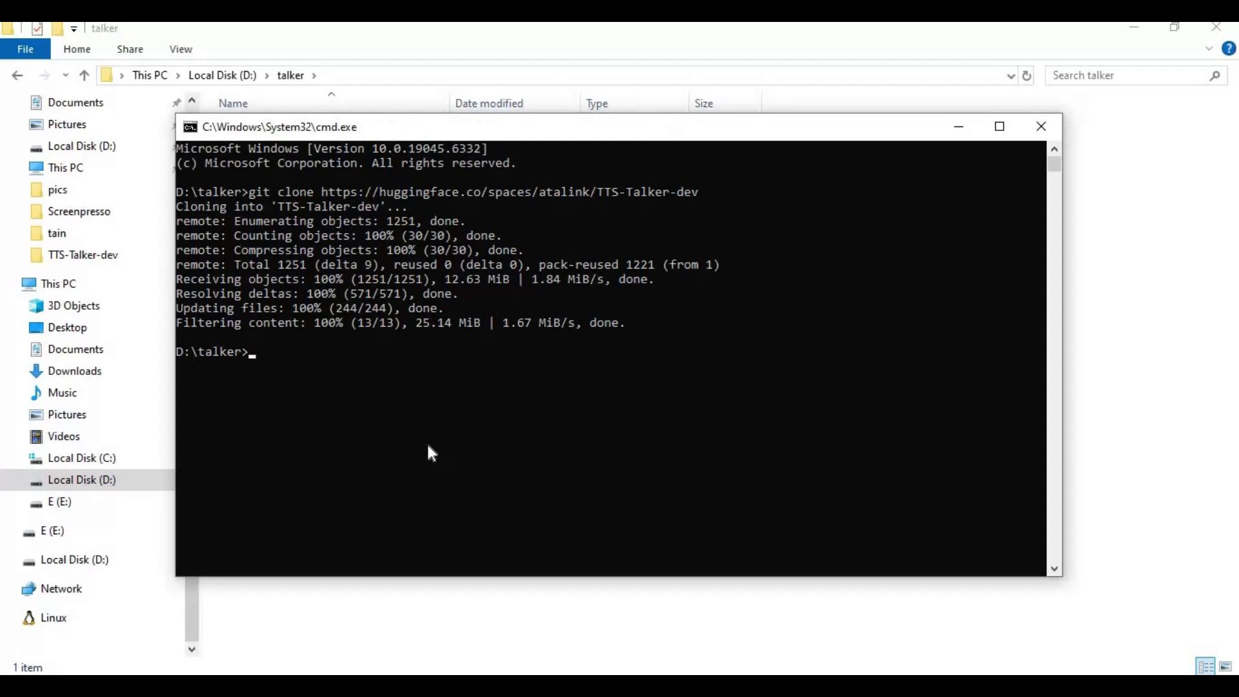
type("cd")
- Open the cloned TTS-Talker-dev folder and copy its full path
left_click(375, 609)
left_click(263, 132)
double_click(263, 132)
left_click(227, 76)
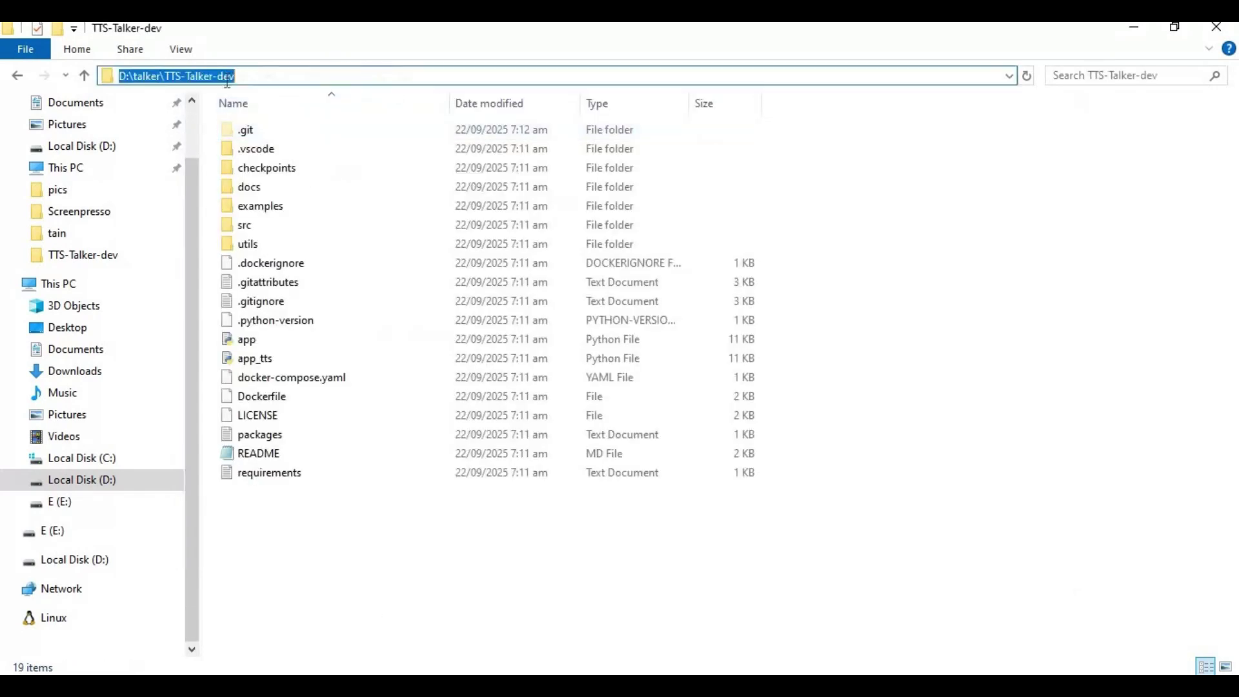
right_click(178, 74)
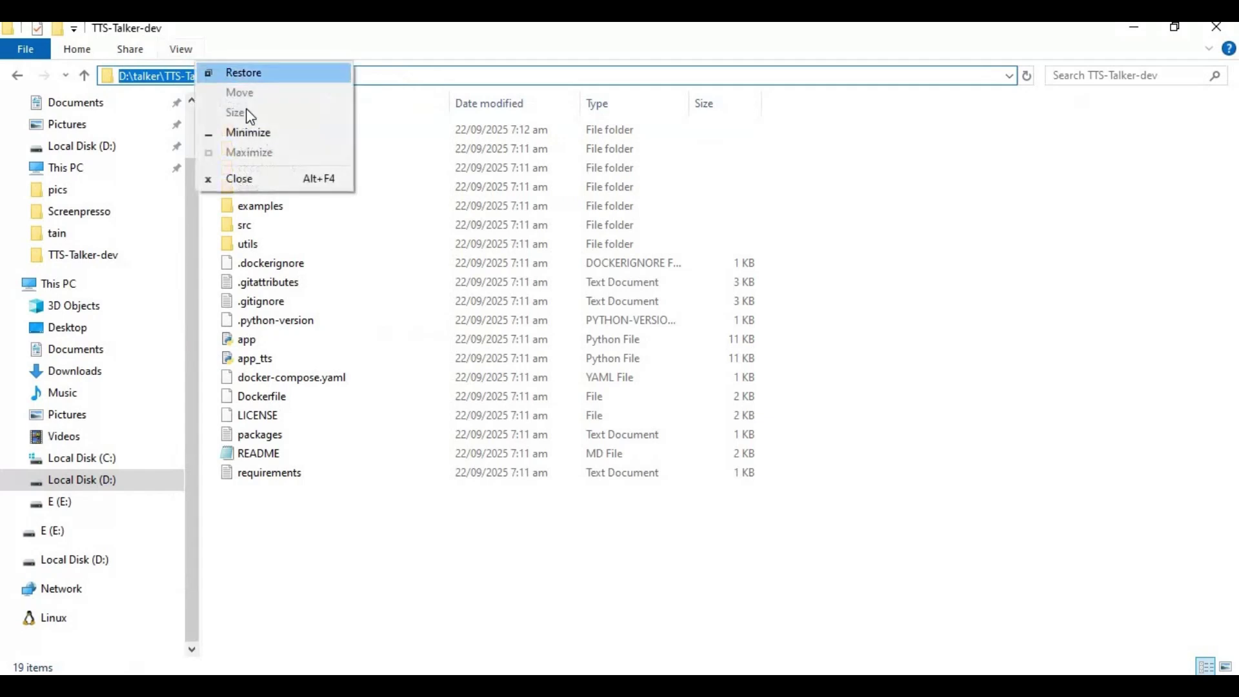
right_click(144, 75)
left_click(203, 138)
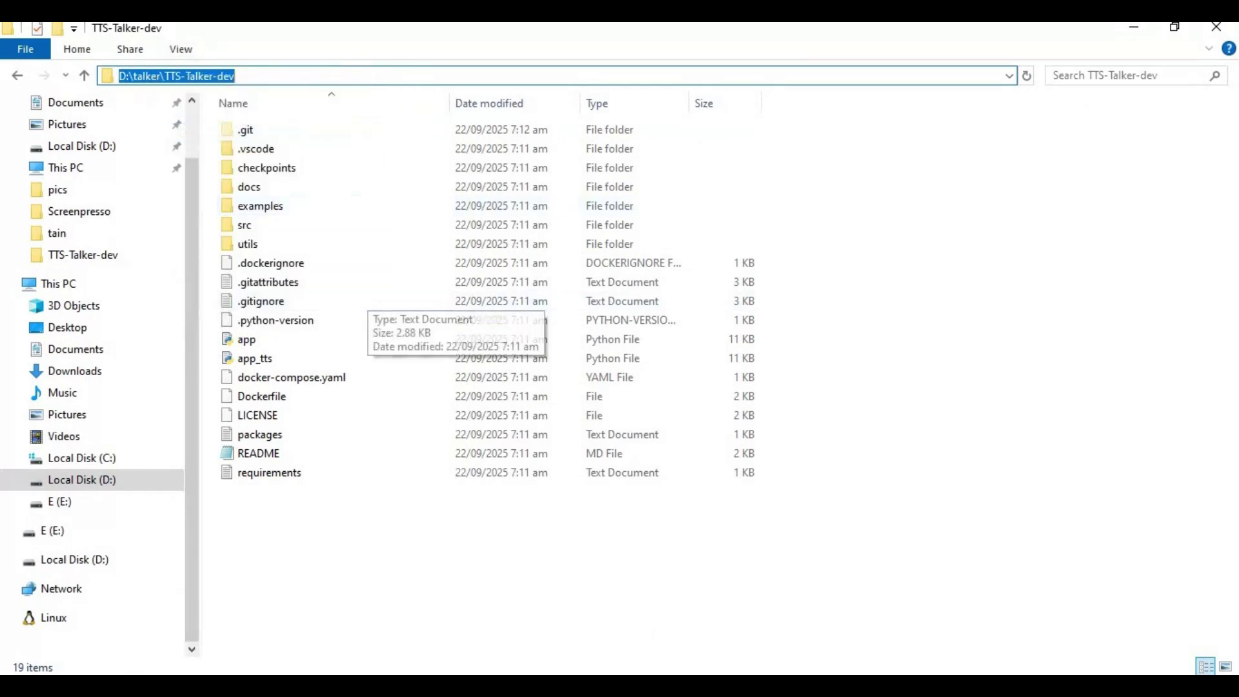
- Change the command prompt's directory to D:\talker\TTS-Talker-dev
left_click(555, 568)
type("cd")
key("ctrl+v")
key("Return")
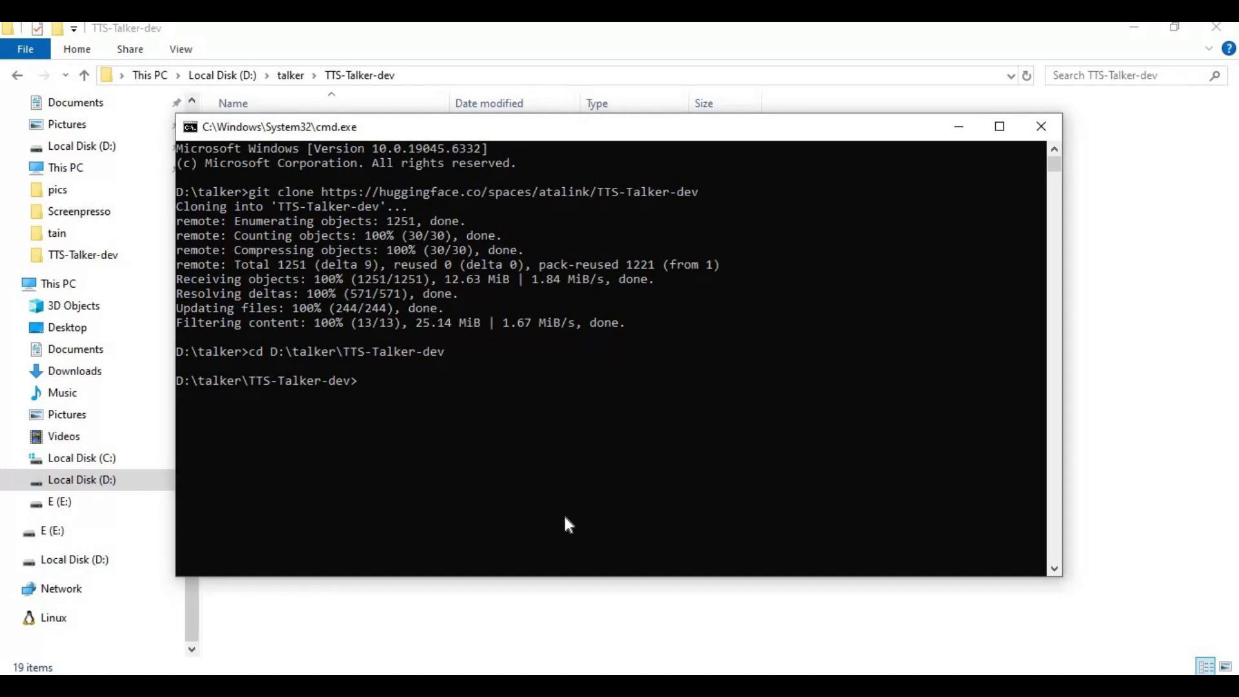
- Create a Python 3.10 venv with py -3.10 -m venv venv and activate it
type("py -3.10 -m venv venv")
key("Return")
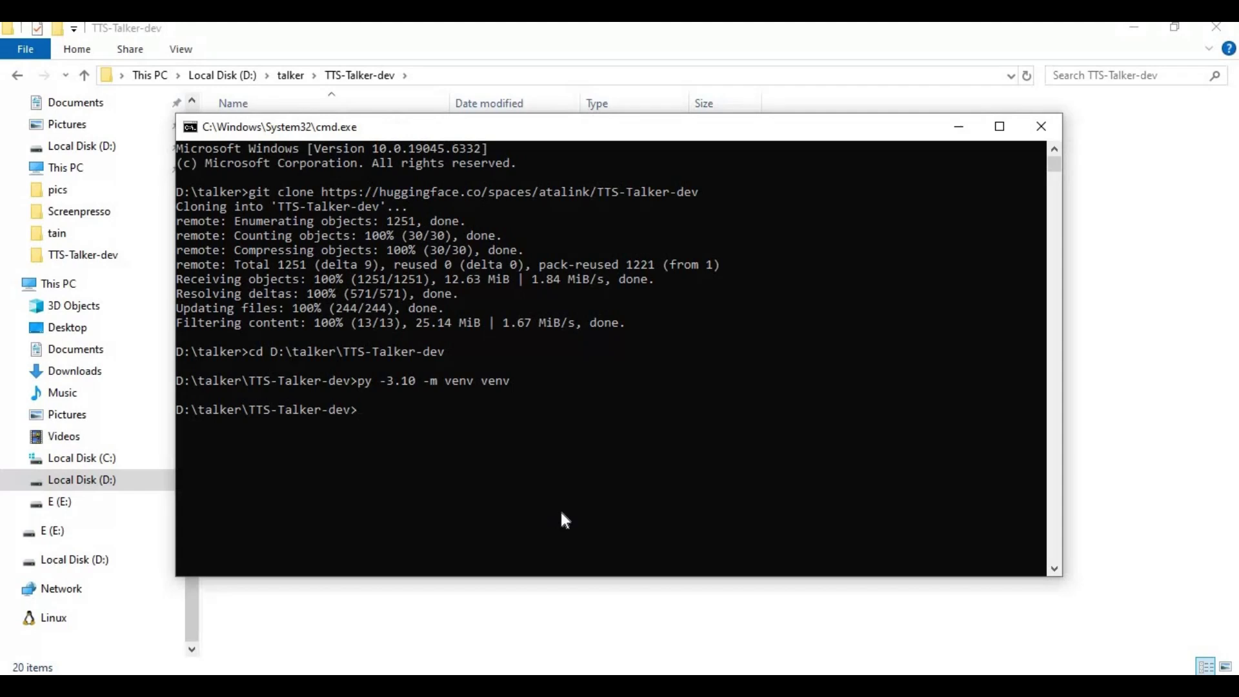
type("venv\\scripts\\activate")
key("Return")
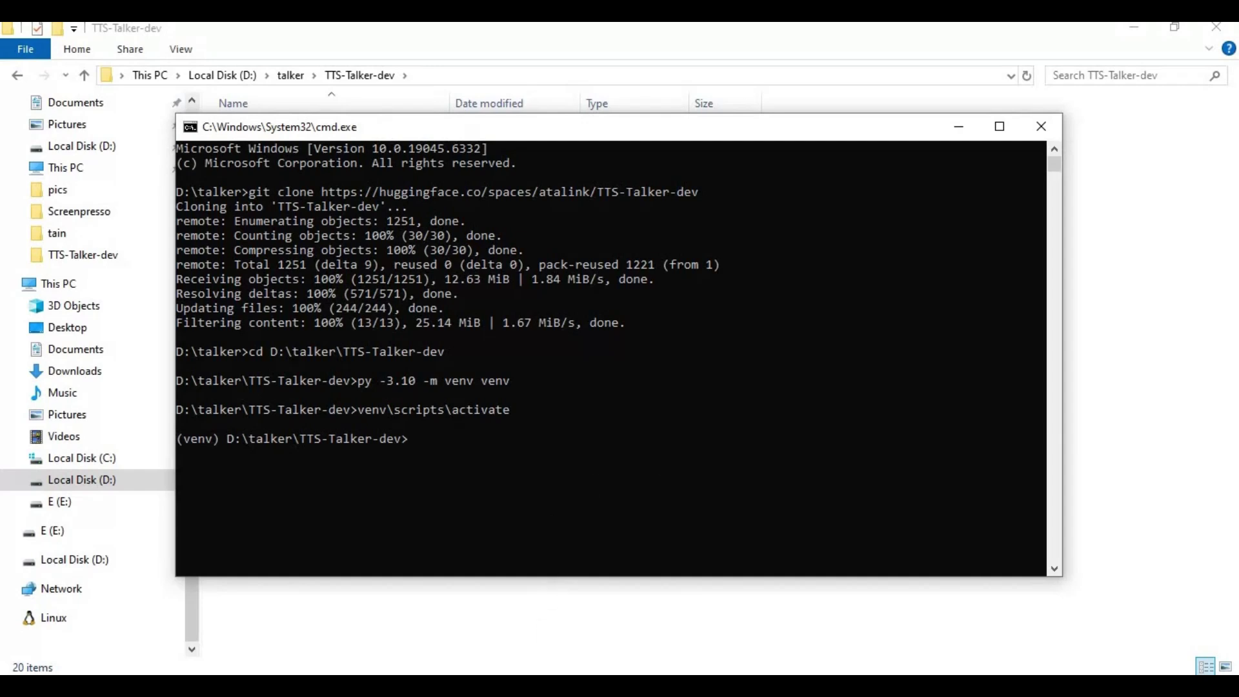
- Start a new browser tab and enter pytorch in its address bar
key("alt+Tab")
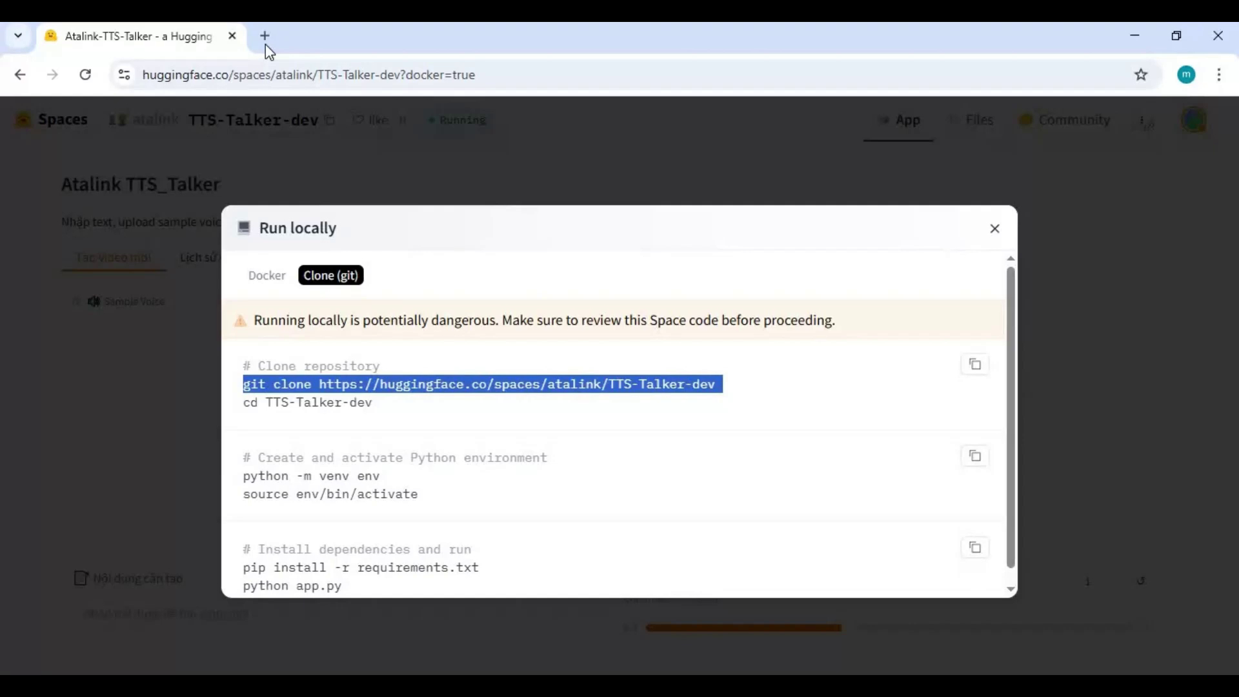
left_click(265, 36)
type("pytorch")
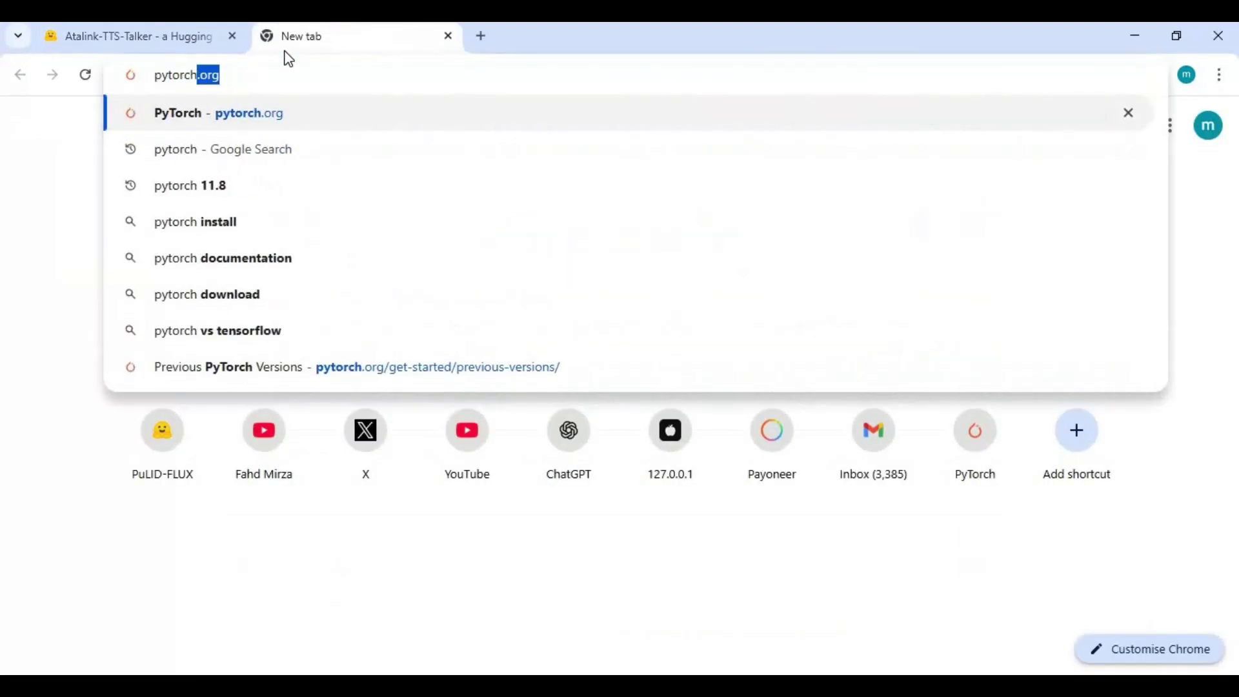
- Go to pytorch.org and choose the Windows, Pip, Python, CUDA 12.8 install options
key("Return")
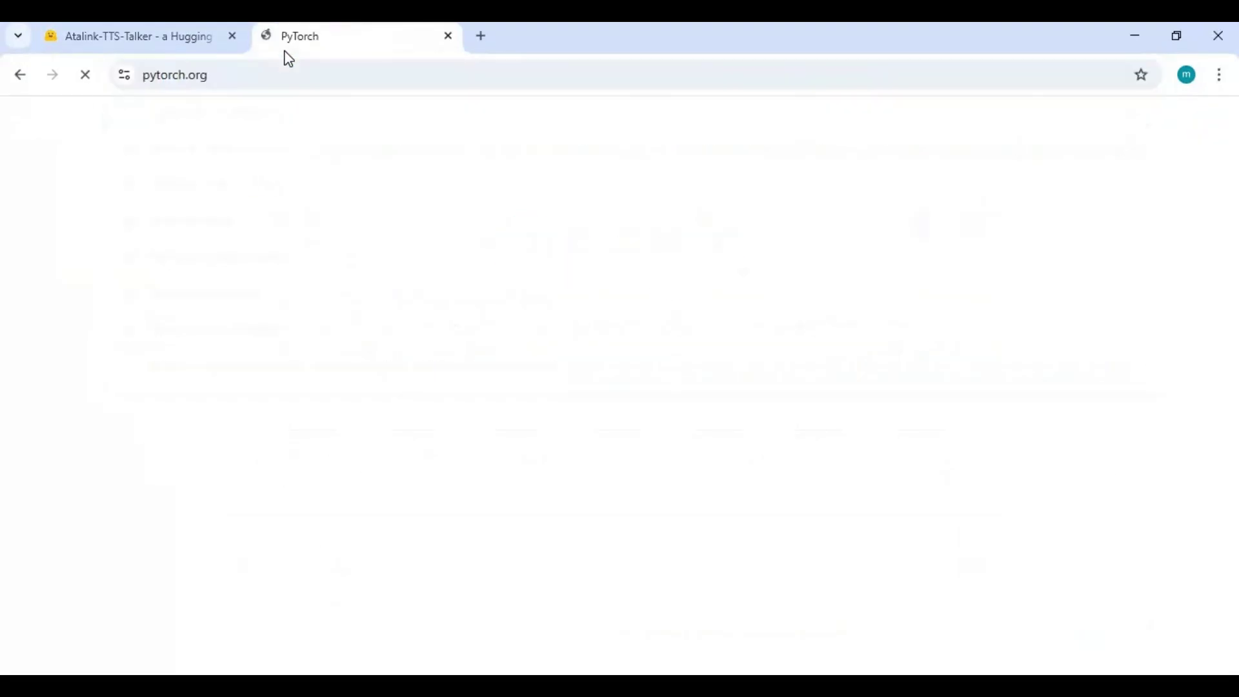
mouse_move(652, 310)
scroll(709, 388, "down", 6)
scroll(729, 406, "down", 15)
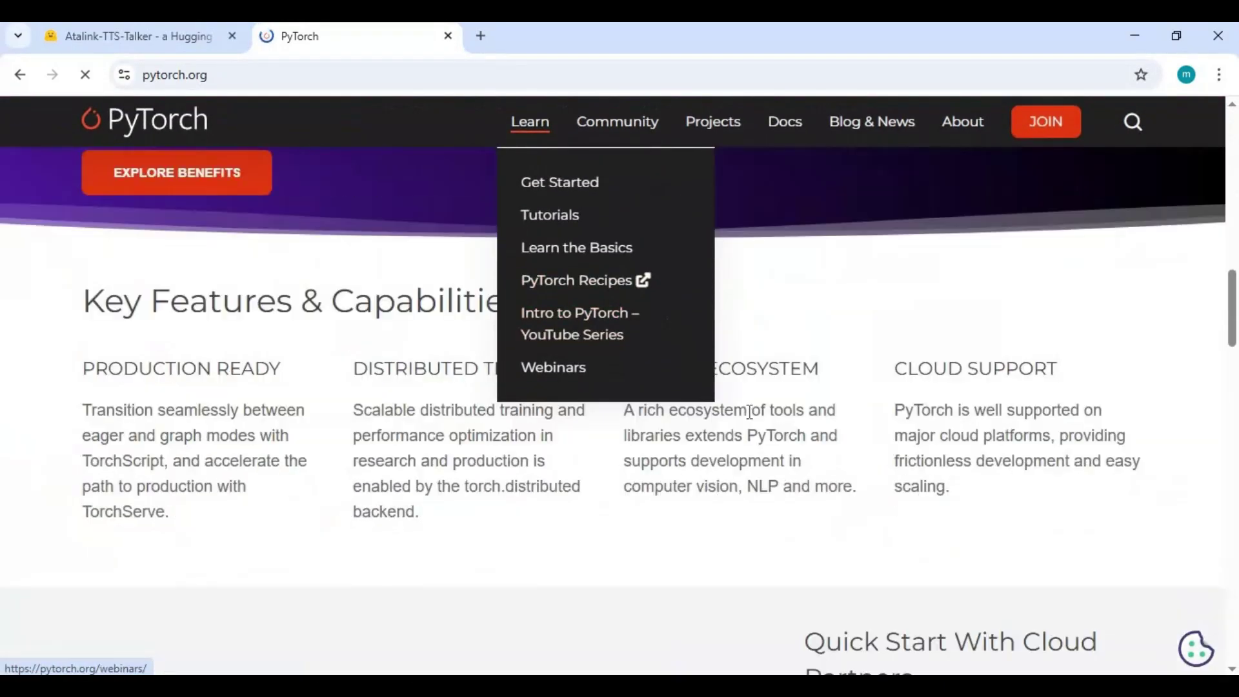
scroll(729, 413, "up", 3)
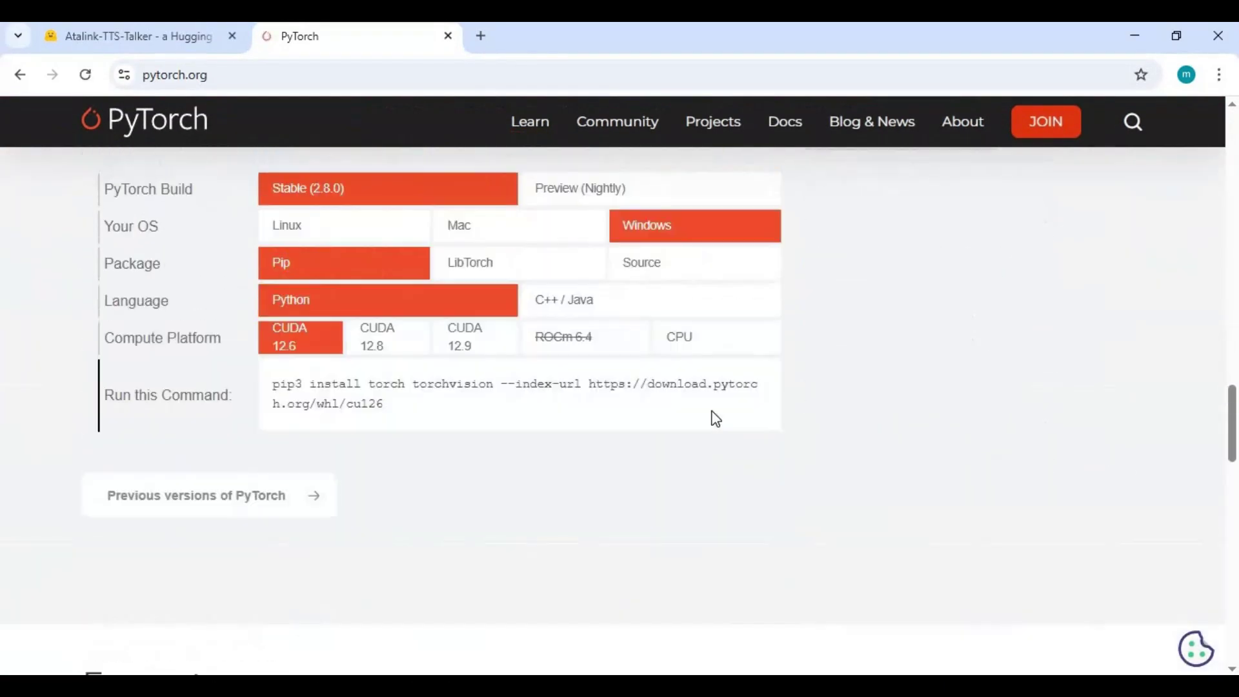
left_click(415, 387)
left_click(473, 401)
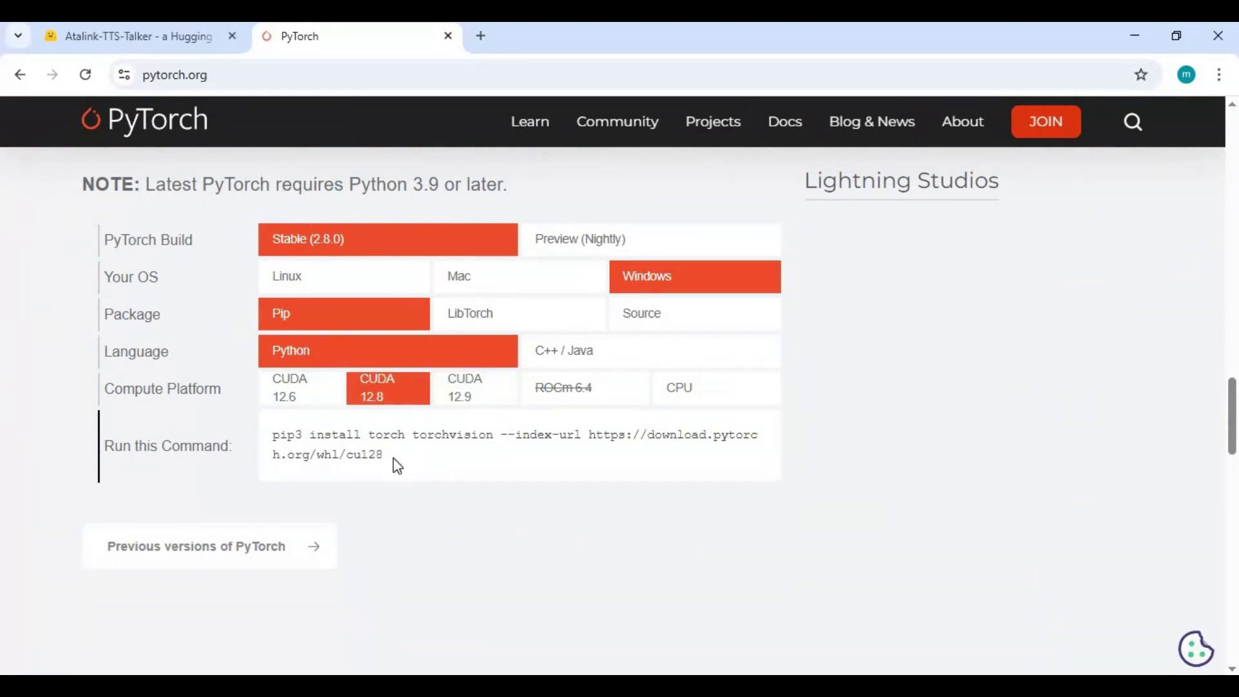
- Copy the generated pip3 install command and return to Command Prompt
left_click_drag(384, 455, 275, 437)
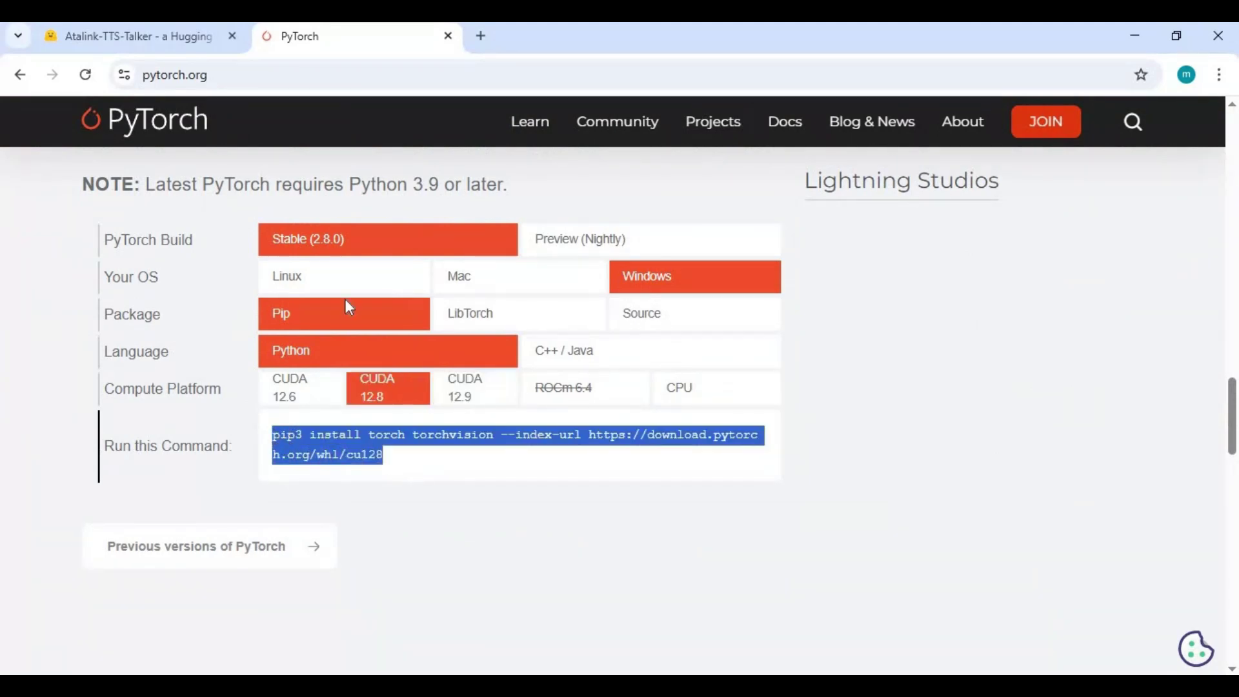
right_click(296, 444)
left_click(351, 462)
left_click(608, 632)
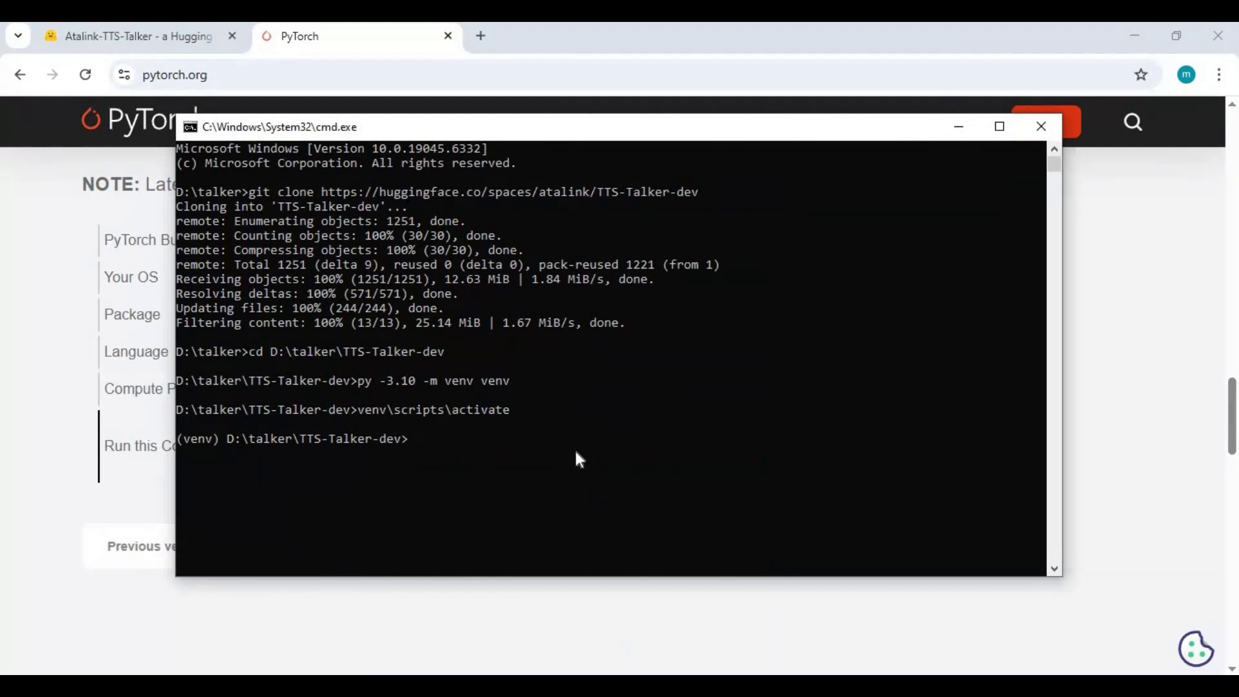
- Paste the pip3 command, change cu128 to cu118, add torchaudio, and run the install
key("ctrl+v")
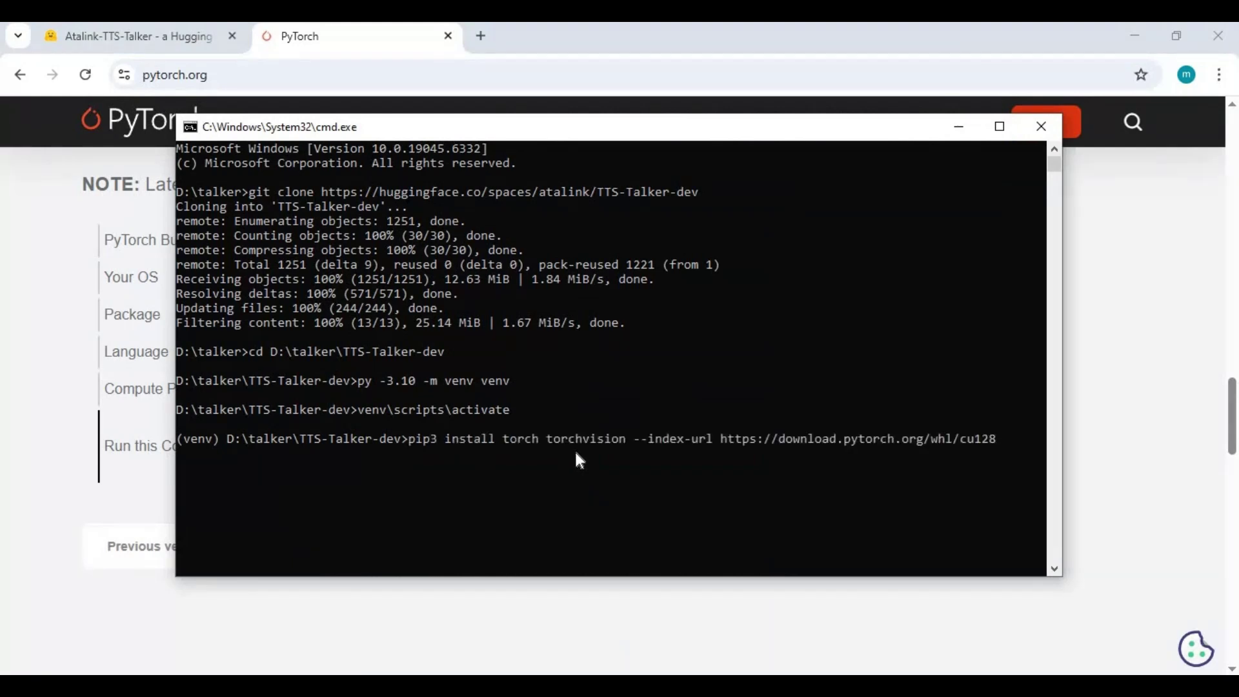
key("Left")
key("BackSpace")
type("1")
key("Left")
key("Left")
key("Left")
key("Left")
key("Left")
key("Left")
key("Left")
key("Left")
key("Left")
key("Left")
key("Left")
key("Left")
key("Left")
key("Left")
key("Left")
key("Left")
key("Left")
key("Left")
key("Left")
key("Left")
type("torcha")
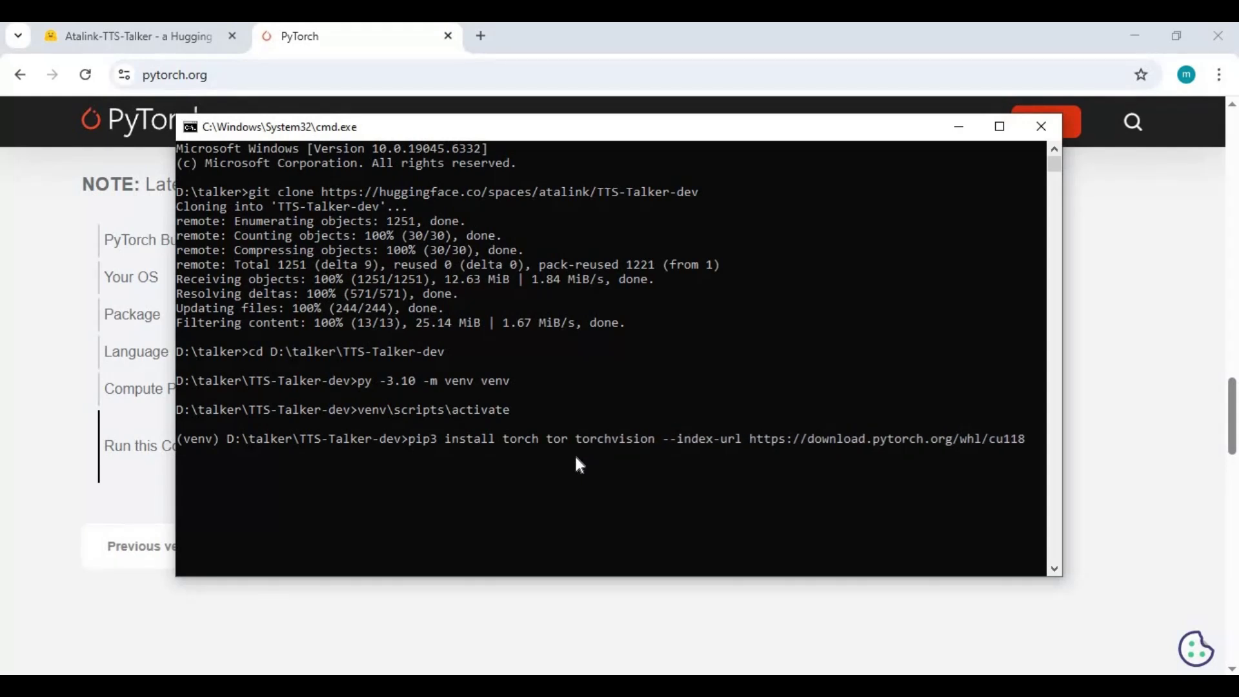
type("udio")
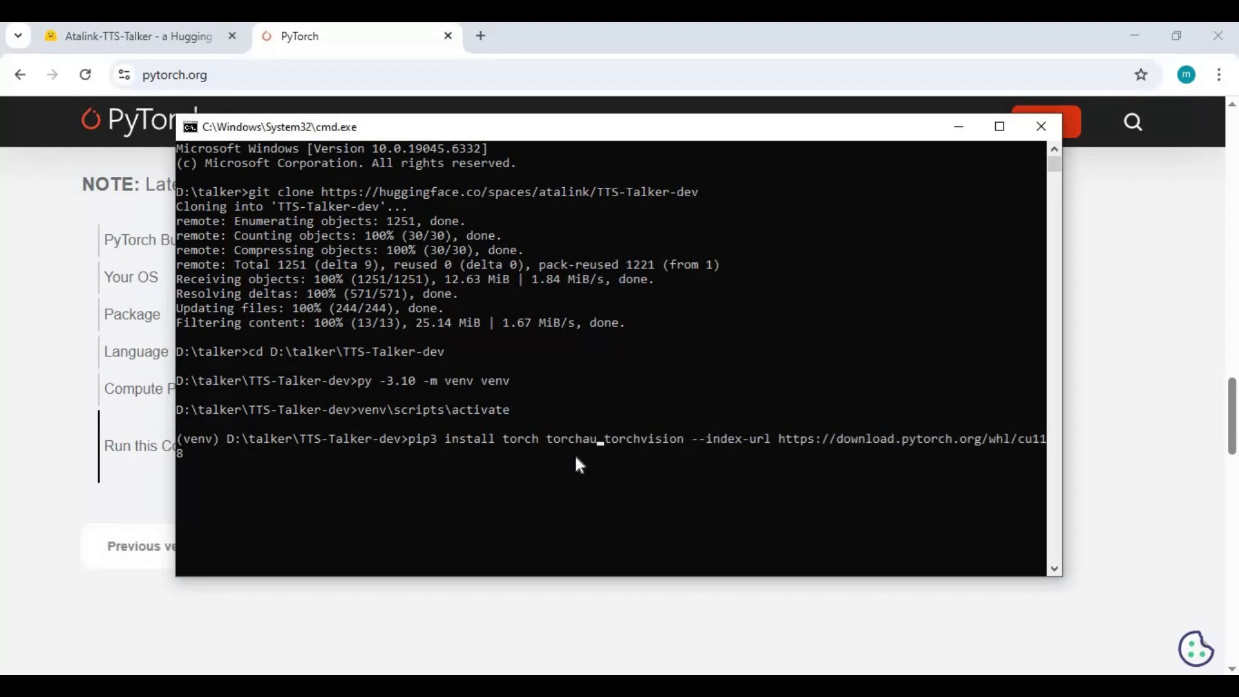
key("Return")
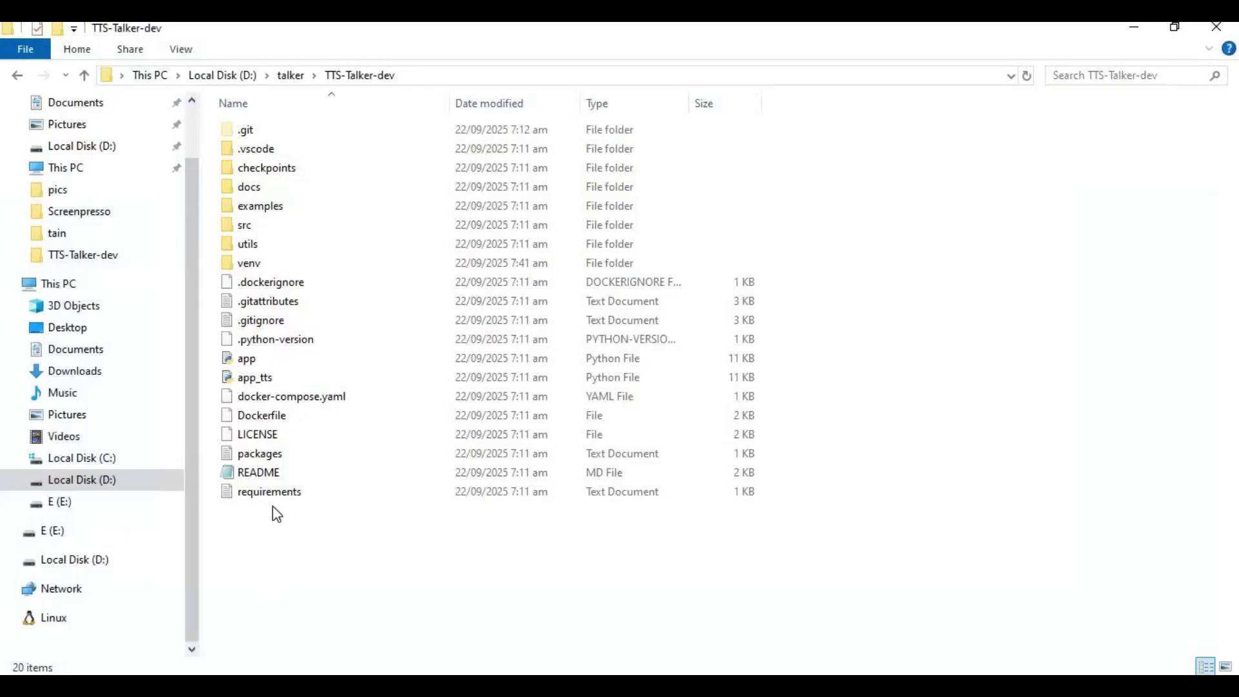
- Open requirements.txt and cut out the three torch version lines
double_click(295, 498)
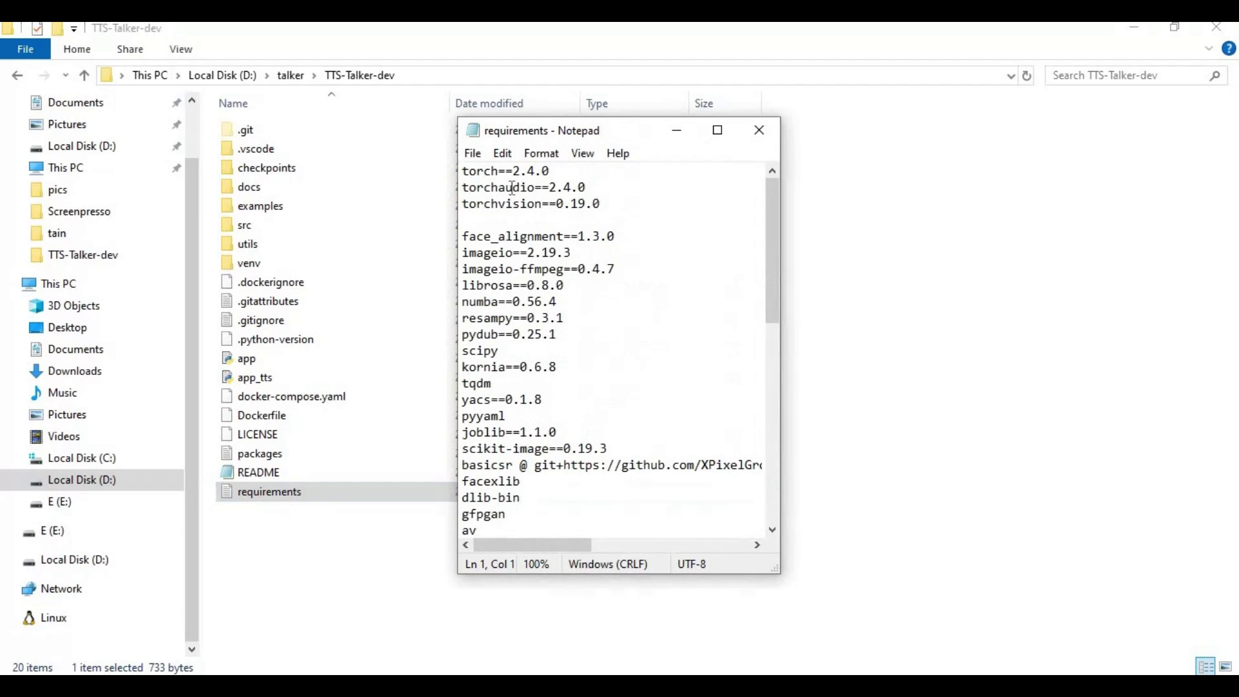
left_click_drag(604, 205, 462, 170)
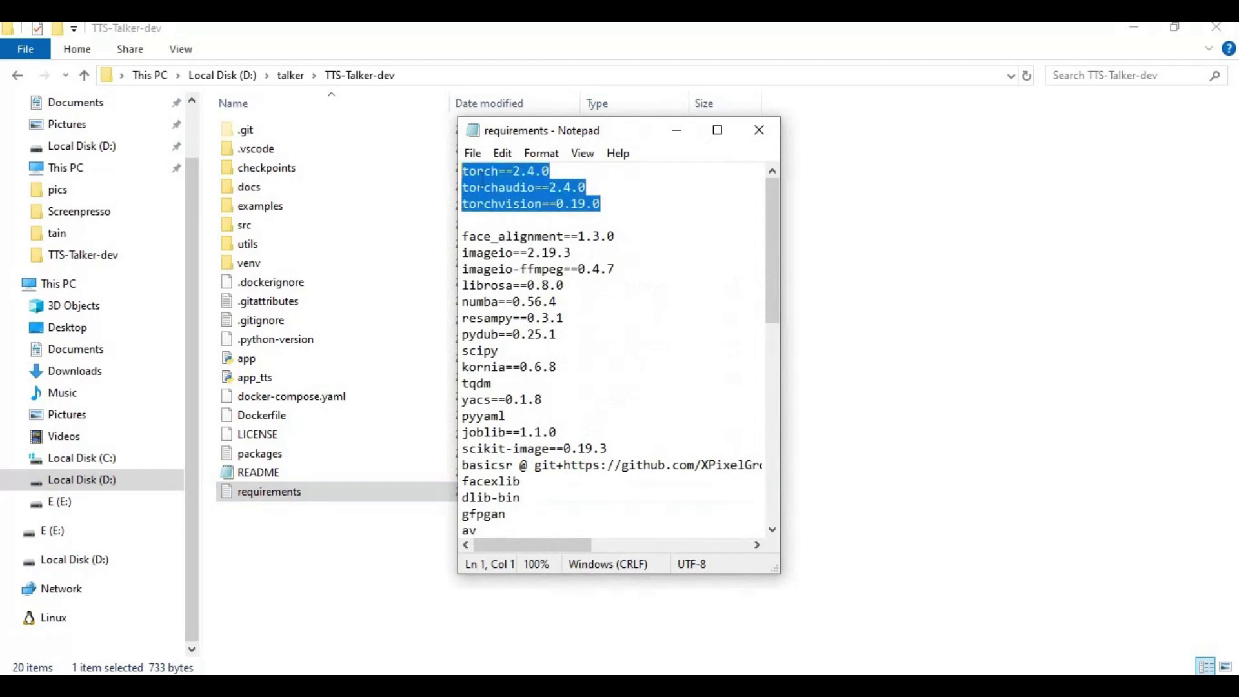
right_click(483, 180)
left_click(590, 213)
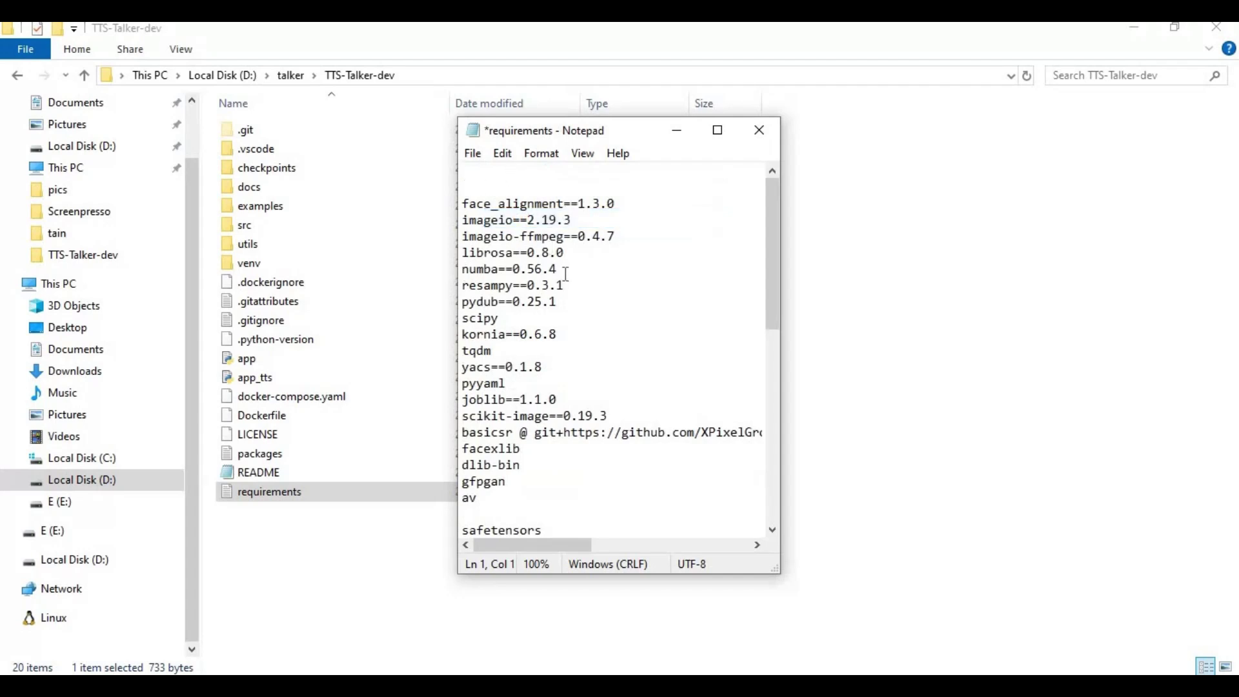
- Add a 'spaces' line after ffmpeg, then save and close requirements.txt
scroll(565, 274, "down", 9)
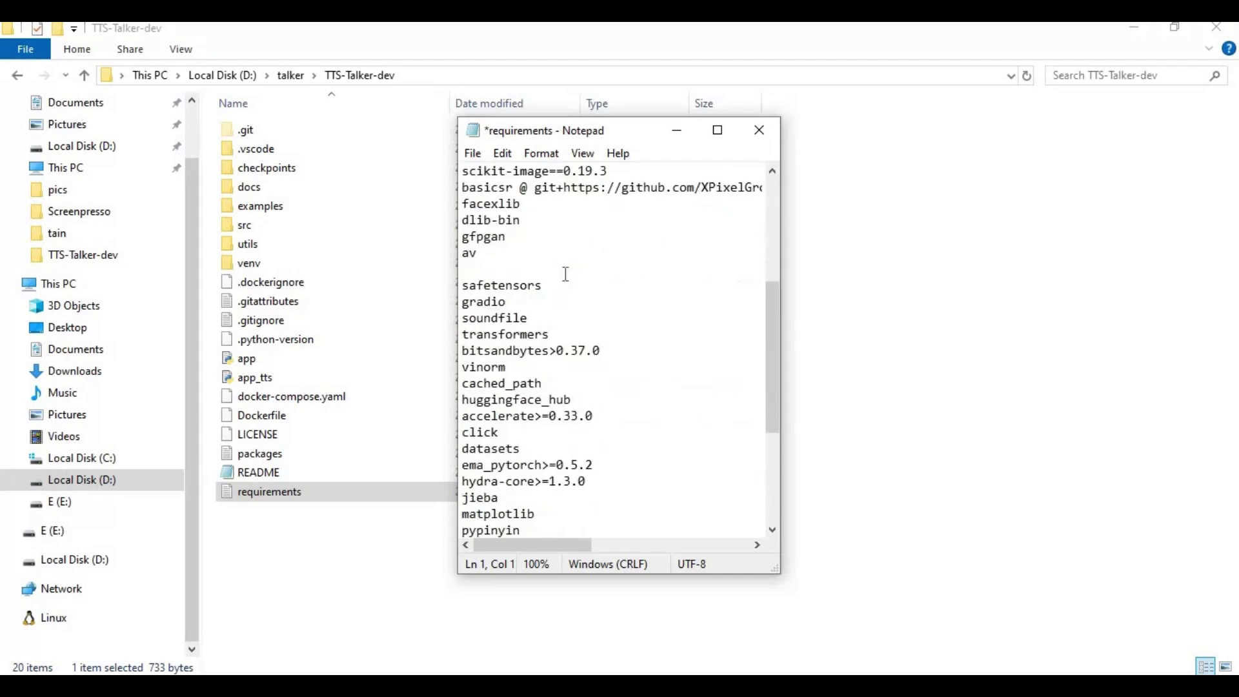
left_click(532, 506)
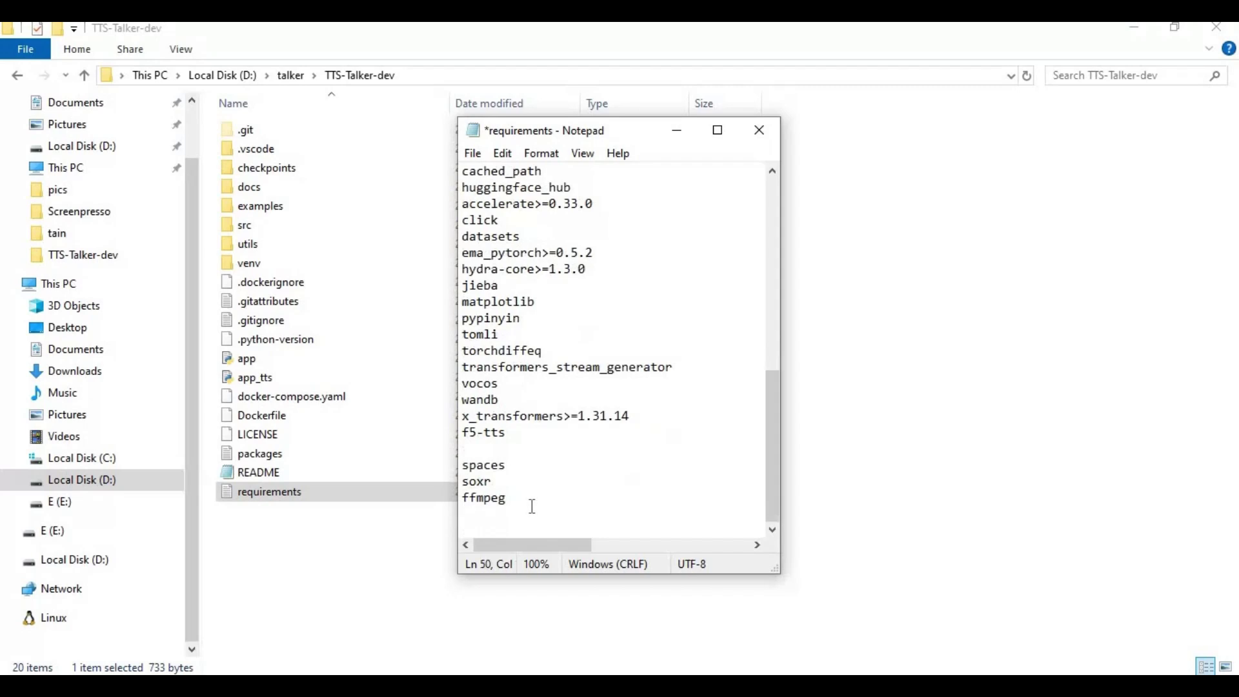
type("spaces")
left_click(469, 156)
left_click(523, 233)
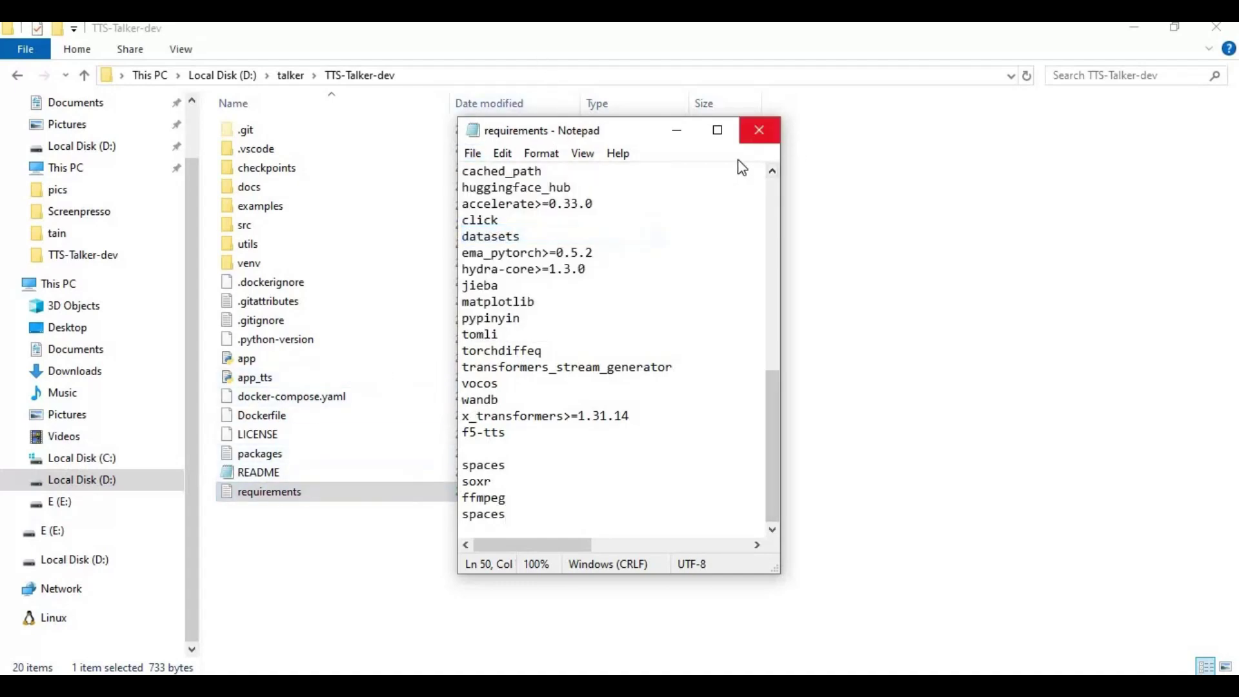
left_click(759, 136)
key("alt+Tab")
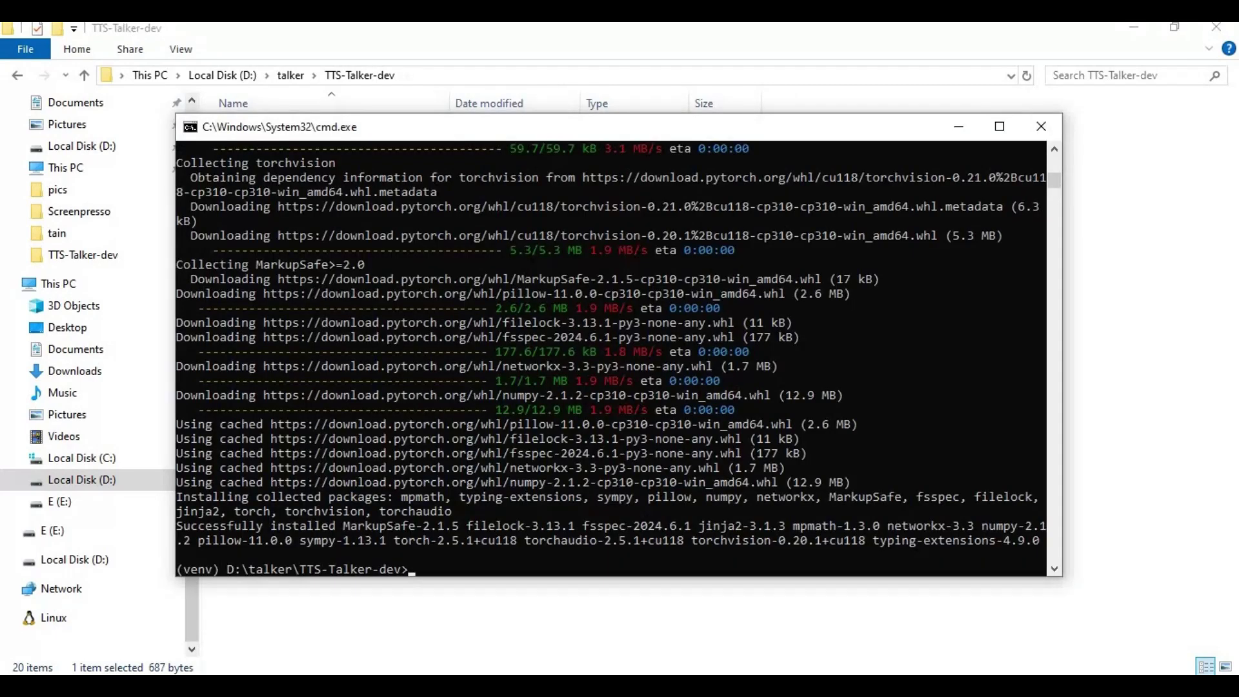
- Install all packages from requirements.txt with pip, then launch python app.py
type("pip install -r requirements")
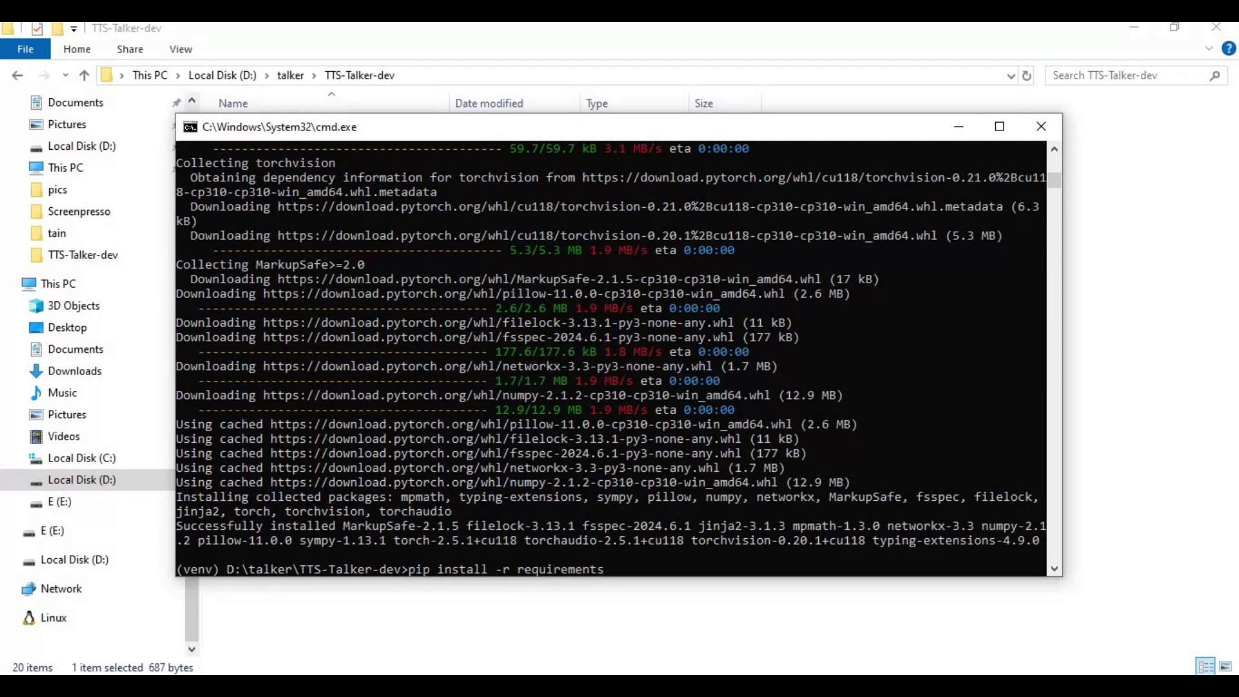
type(".txt")
key("Return")
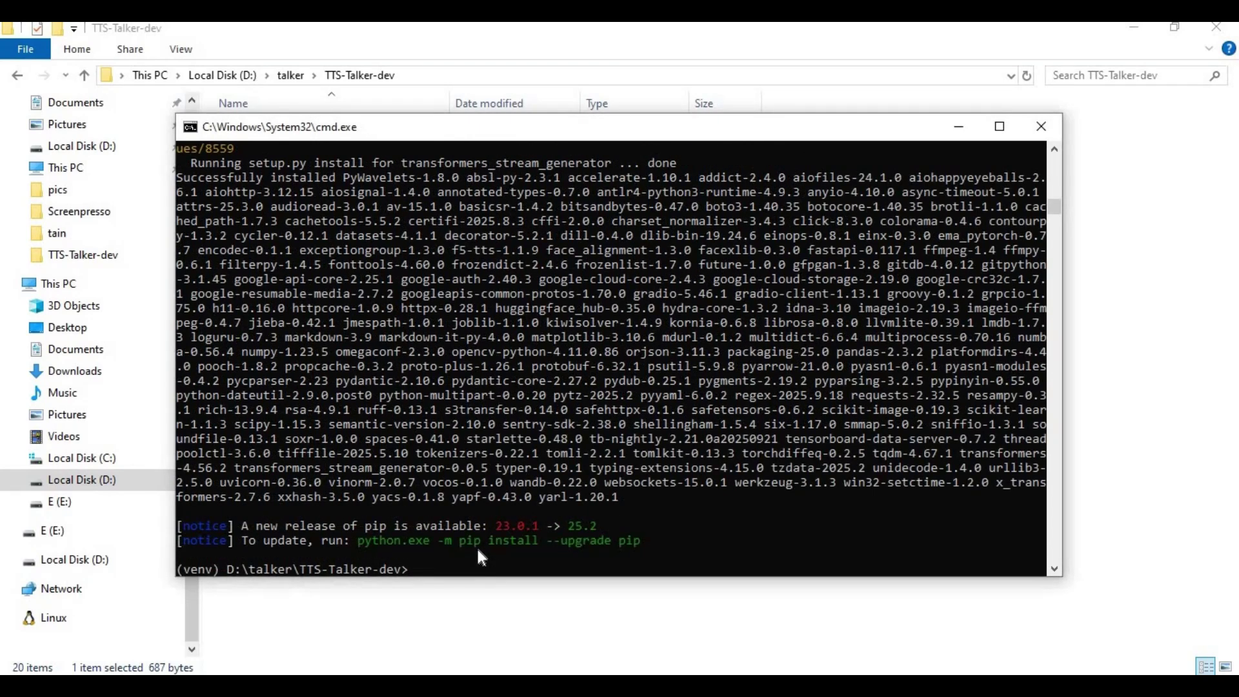
type("python app.py")
key("Return")
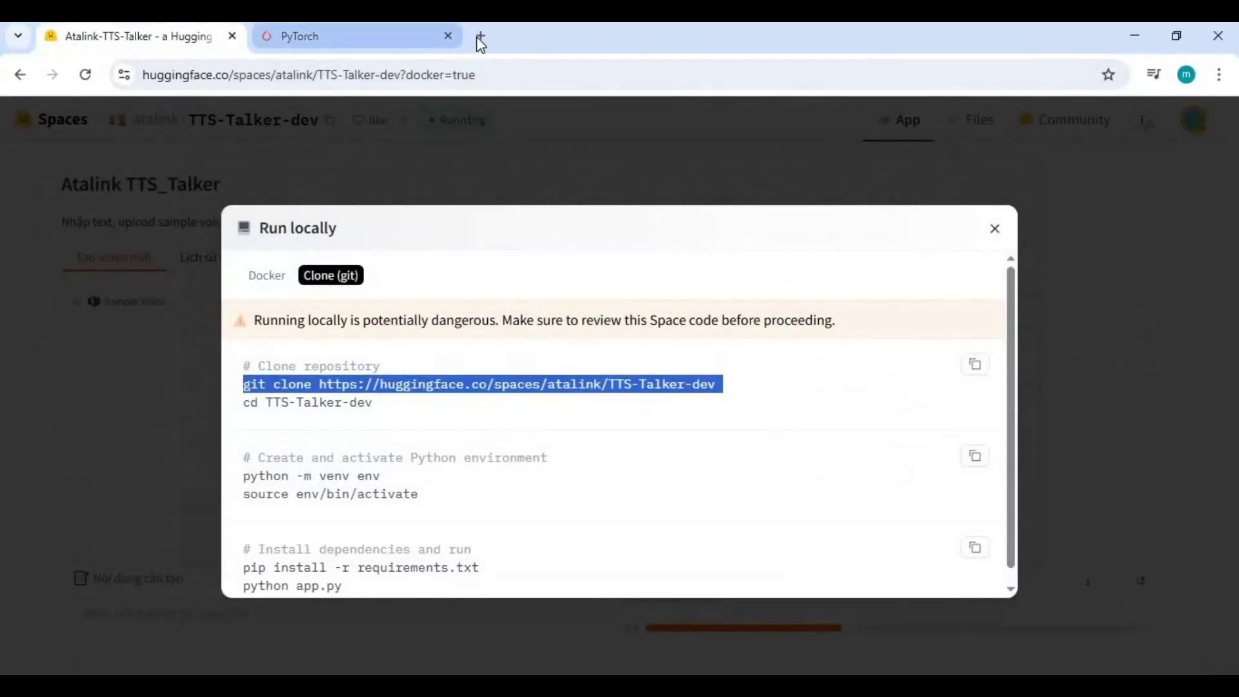
- Open a new browser tab while app.py runs on port 7860
left_click(475, 37)
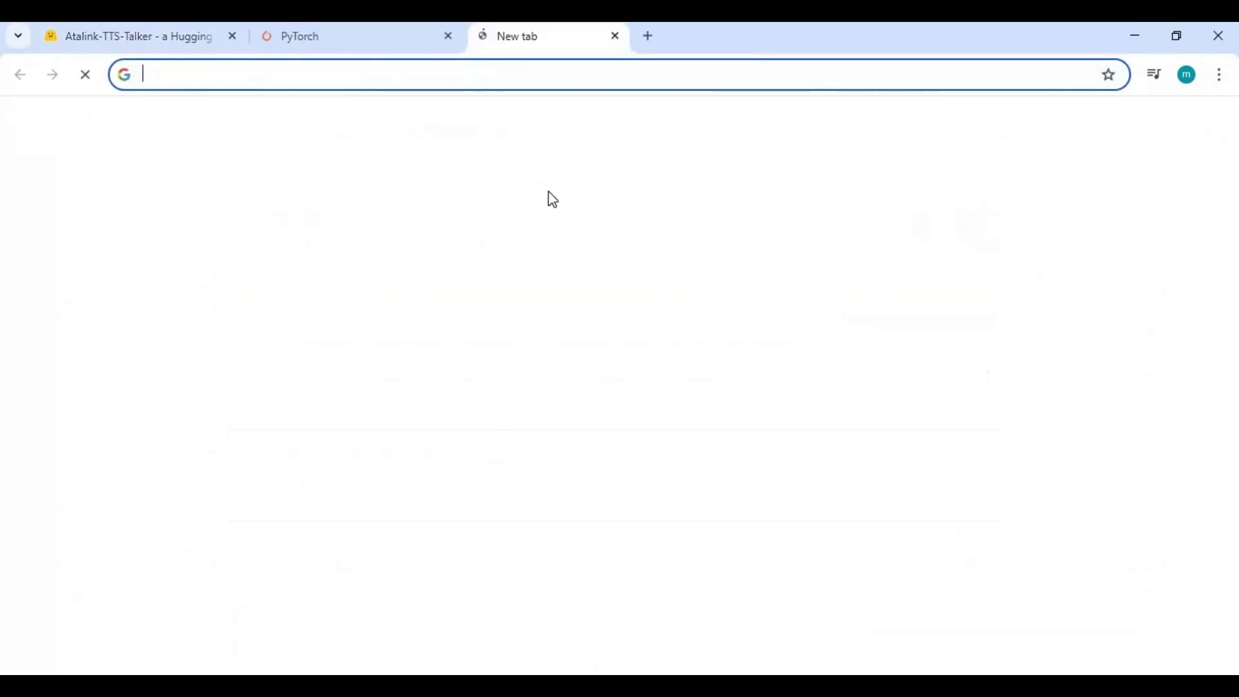
- Load the local Gradio app at 127.0.0.1:7860 and scroll through its page
type("1")
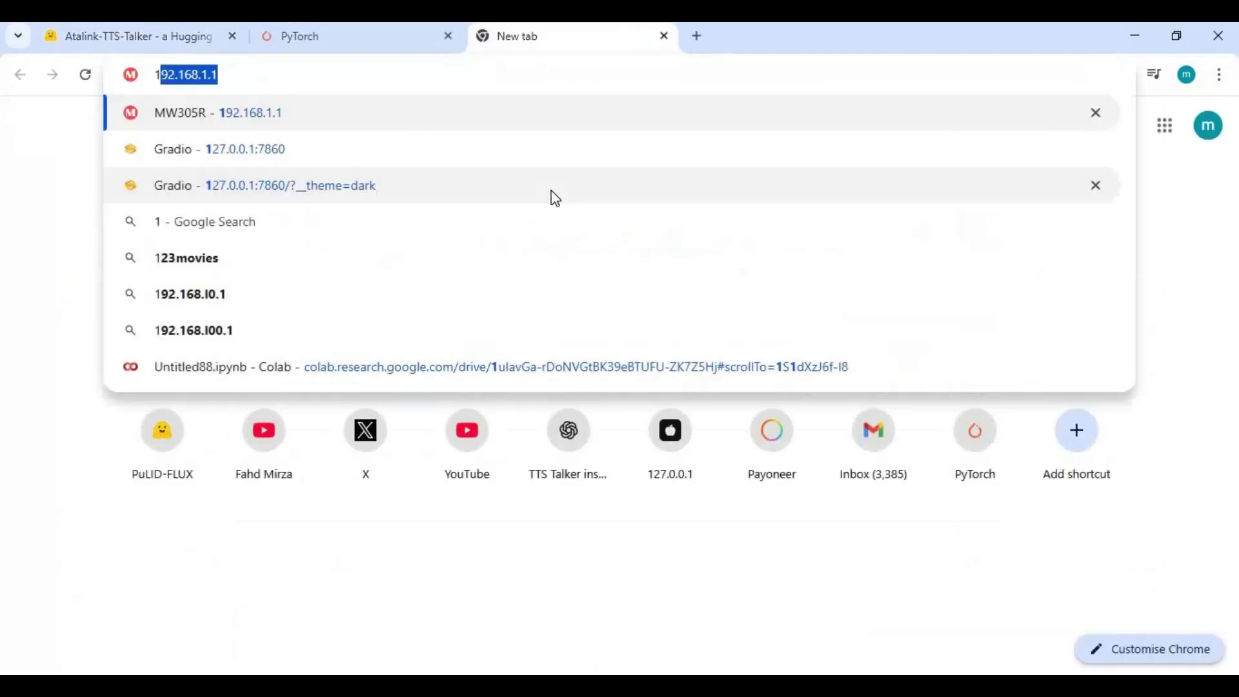
type("27.0.0.1:7860")
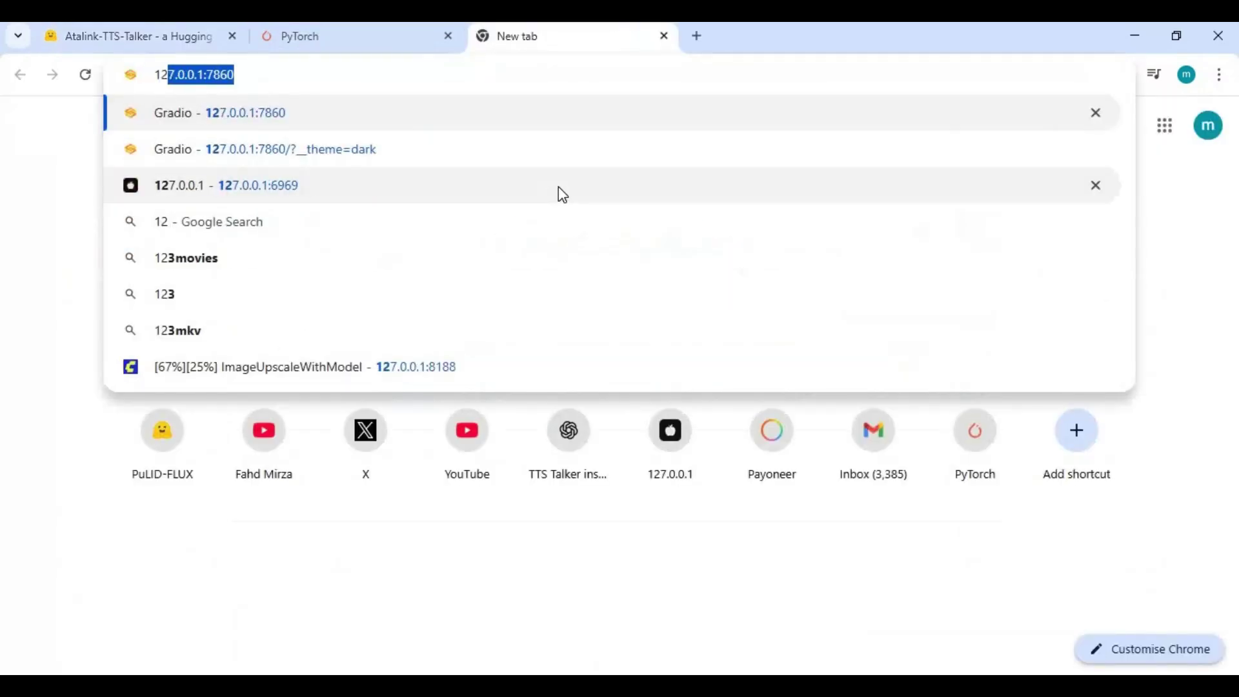
left_click(285, 152)
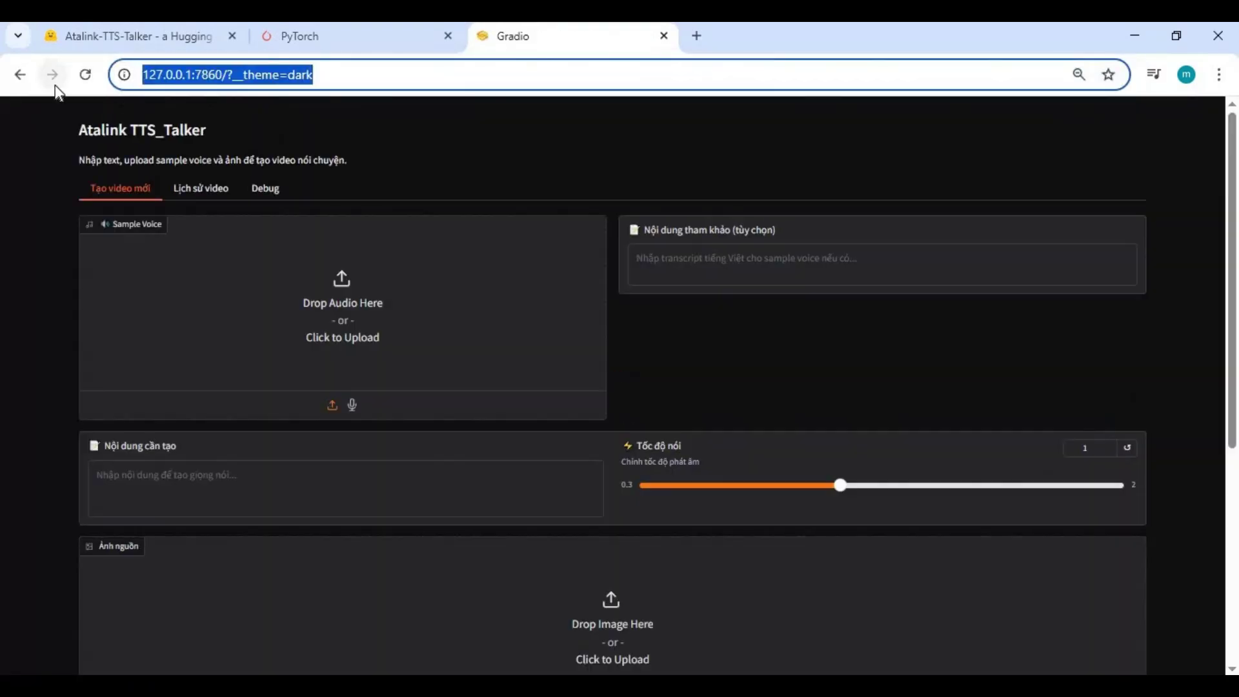
left_click(532, 130)
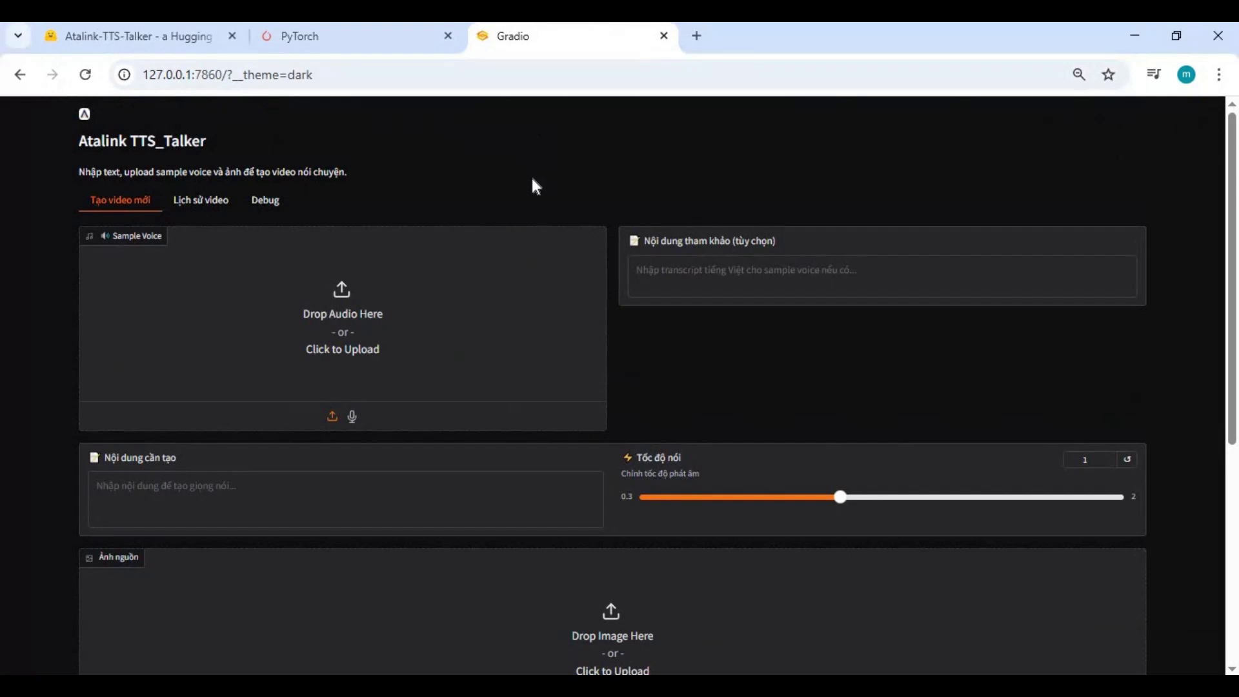
scroll(532, 178, "down", 5)
scroll(533, 185, "up", 5)
- Create a new text document in the TTS-Talker-dev folder
mouse_move(338, 668)
left_click(313, 623)
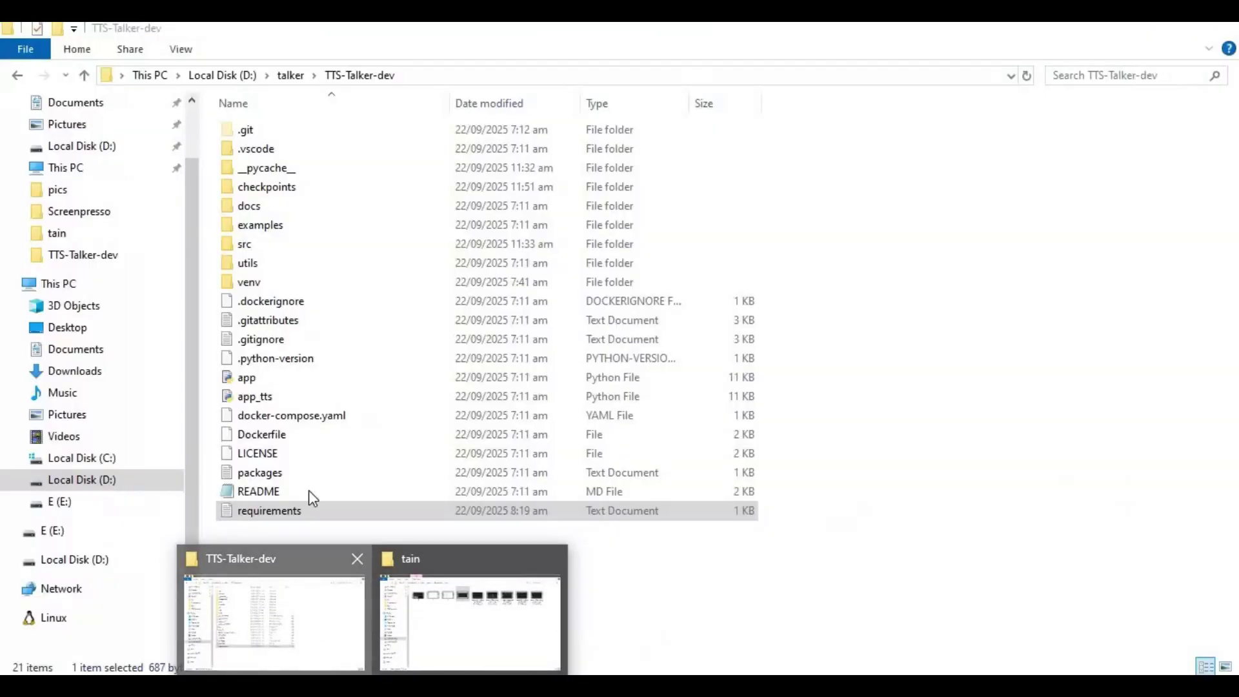
right_click(301, 606)
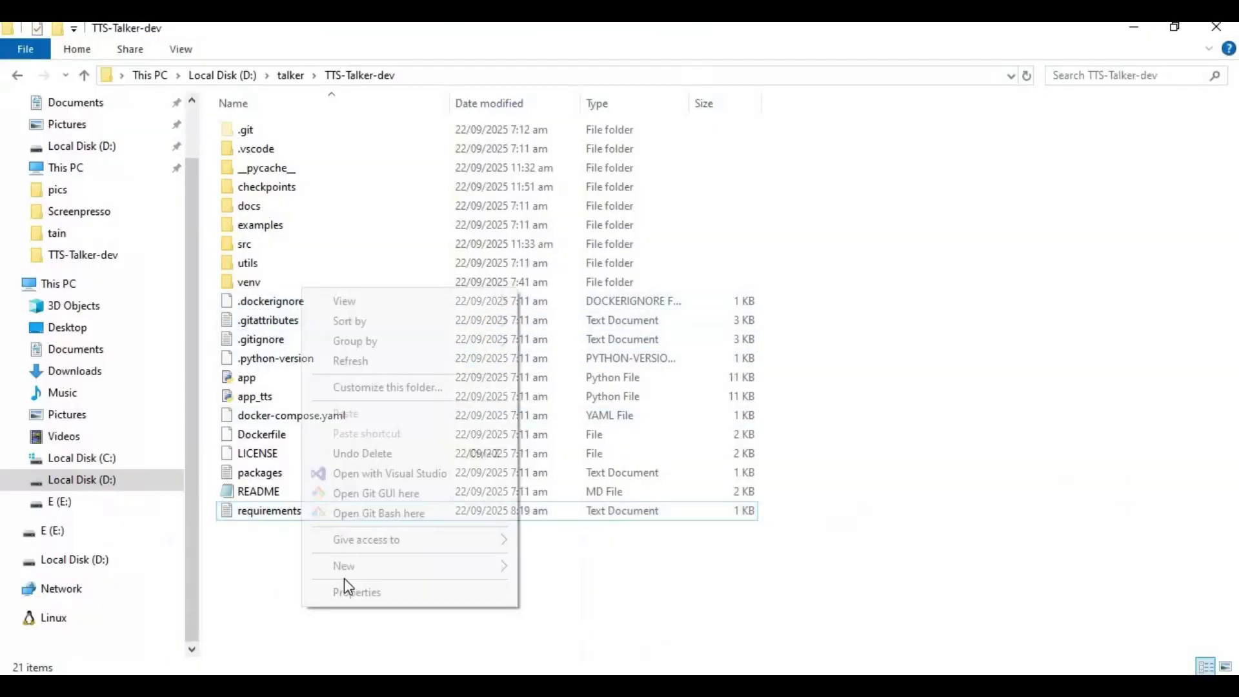
mouse_move(365, 567)
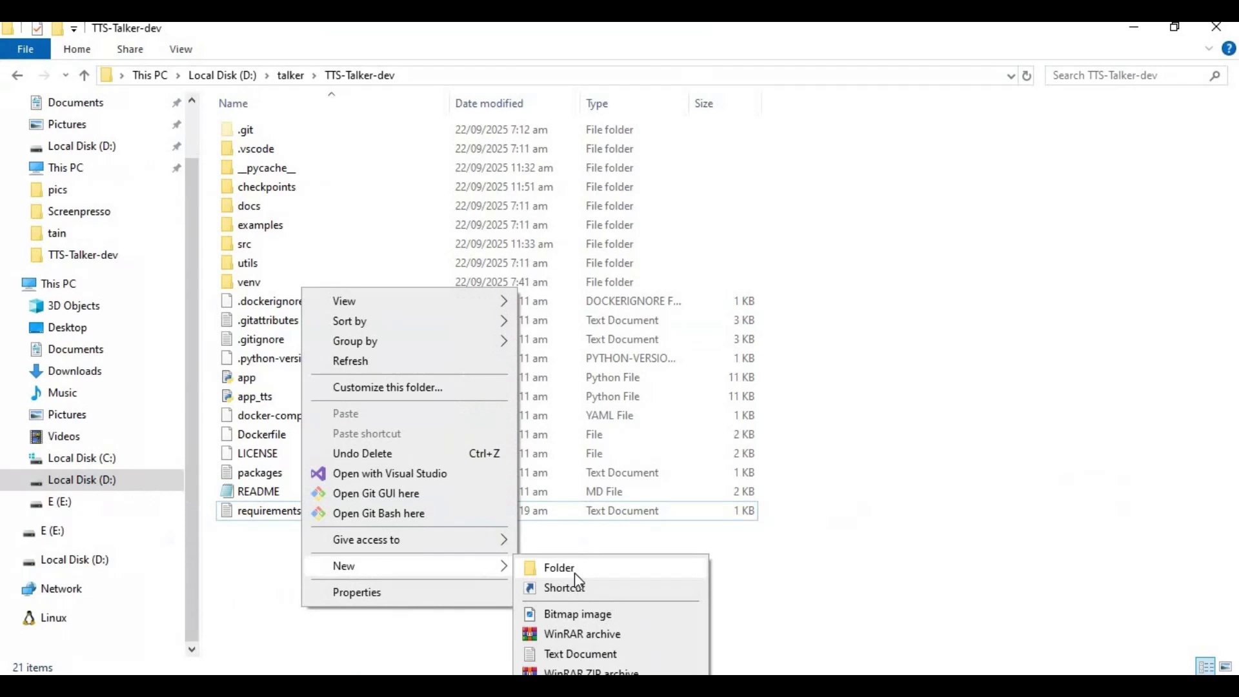
left_click(610, 653)
key("Return")
key("Return")
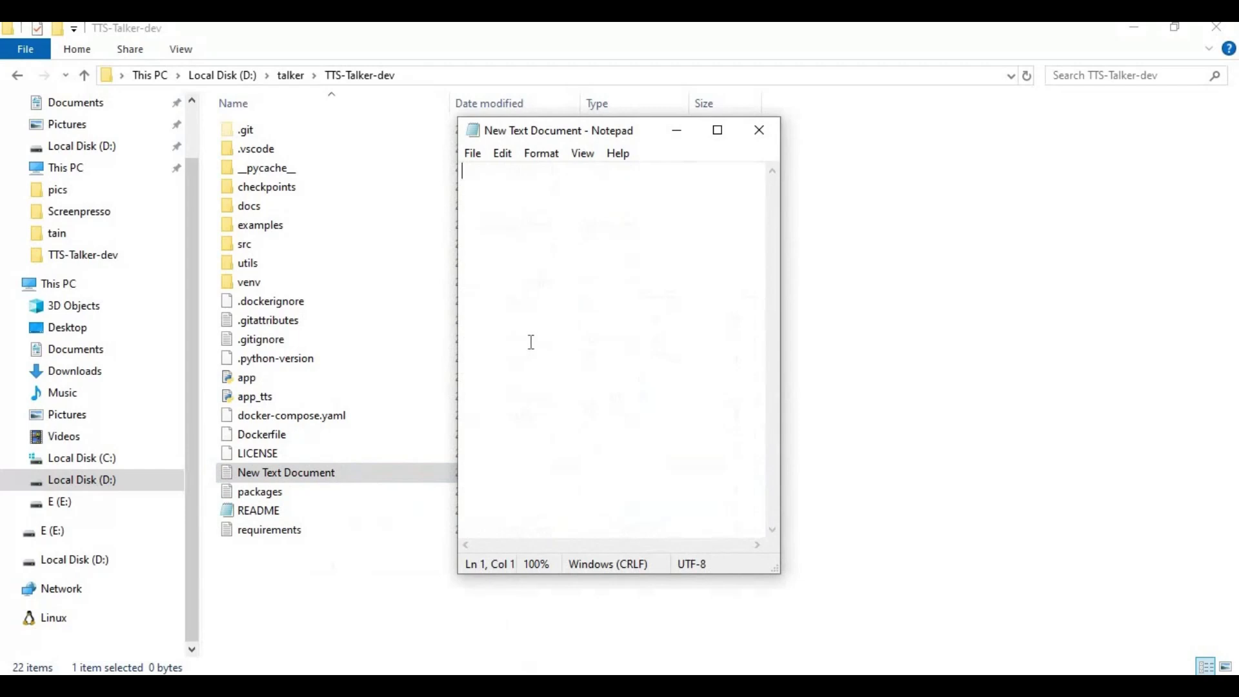
type("@echo")
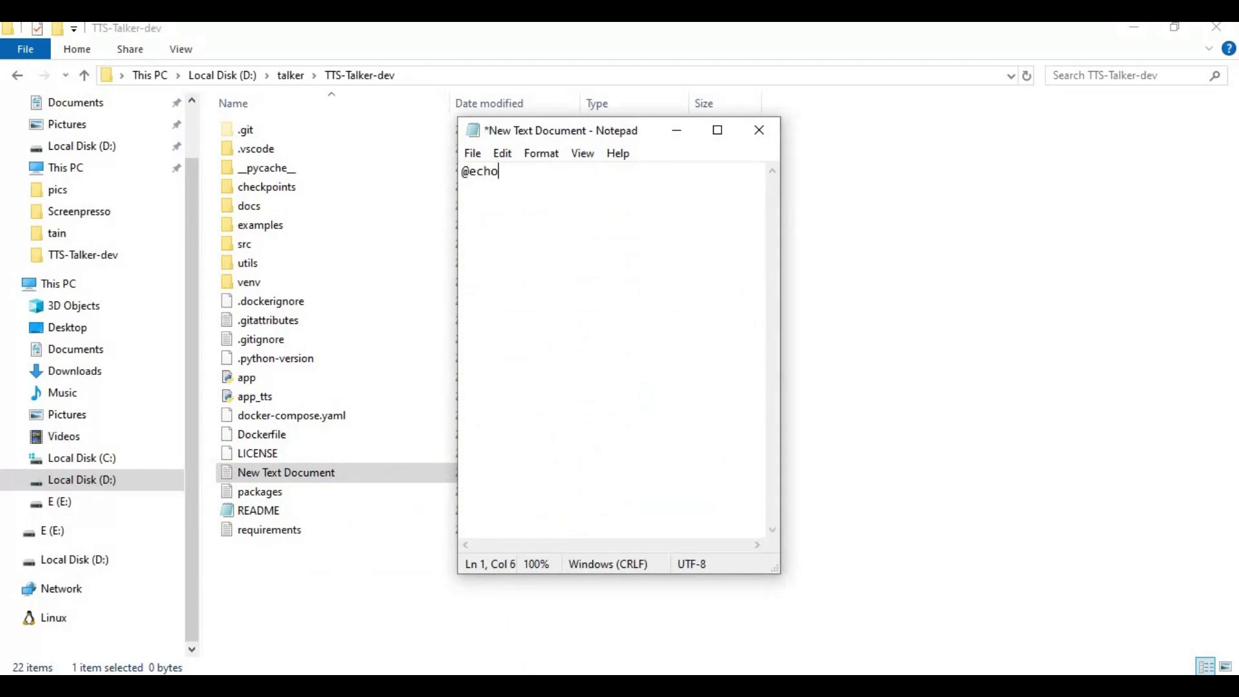
type(" off")
key("Return")
type("call venv\\s")
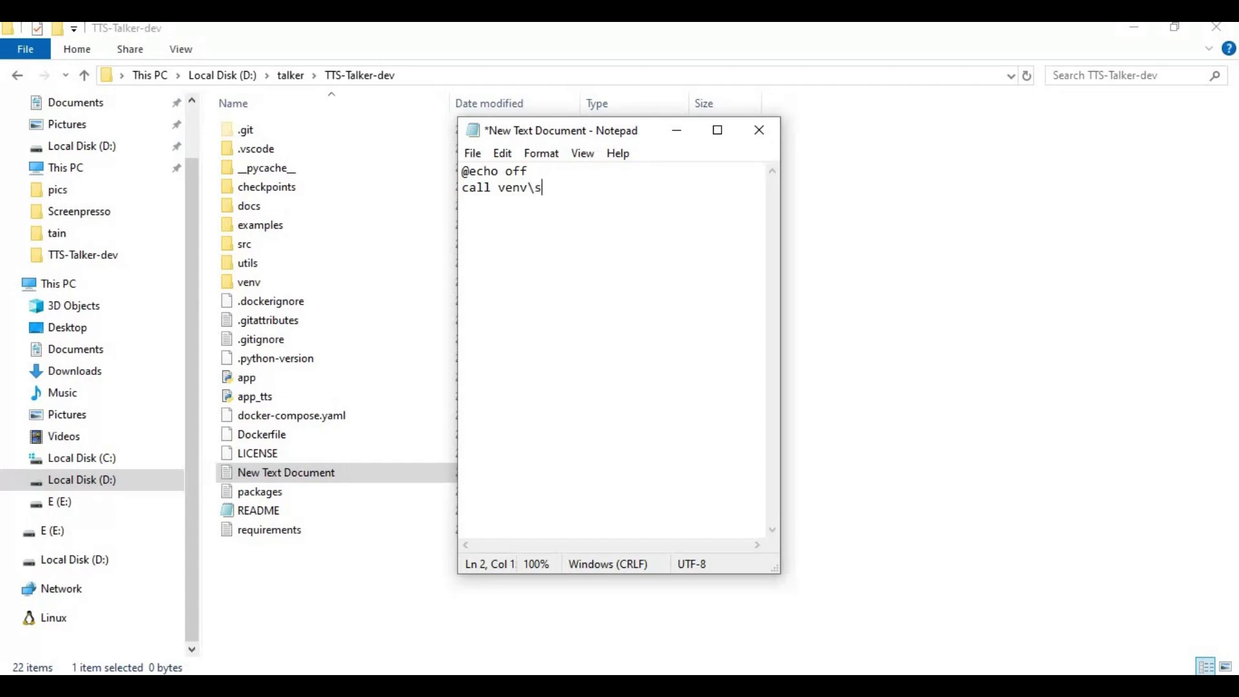
type("cripts\\activate")
key("Return")
type("python a")
type("pp.p")
type("y ")
type("pause")
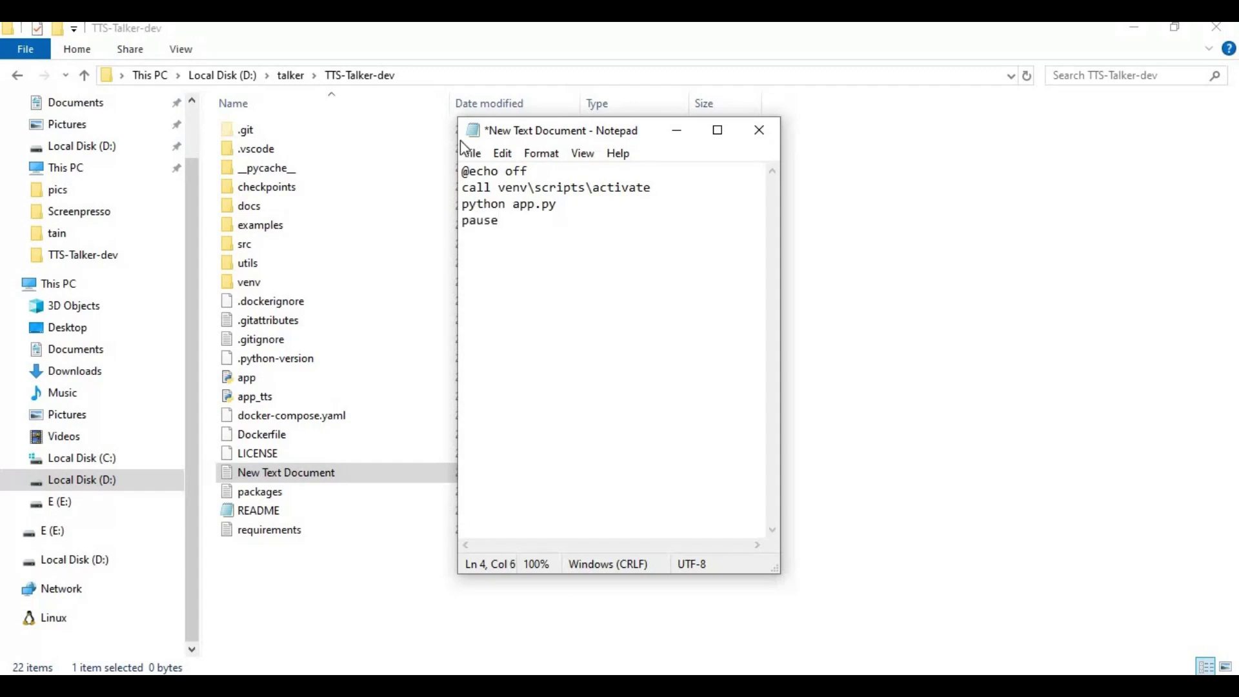
- Save the script as Run.bat, close Notepad and select the new file
left_click(472, 153)
left_click(524, 256)
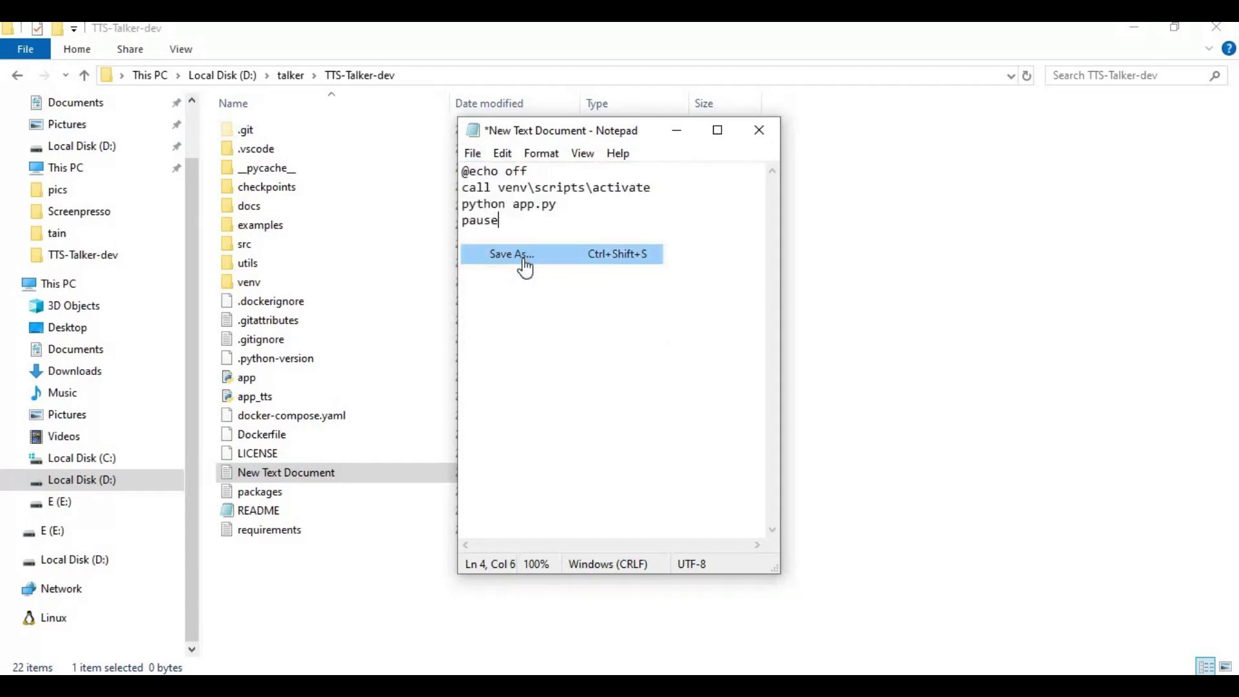
type("R")
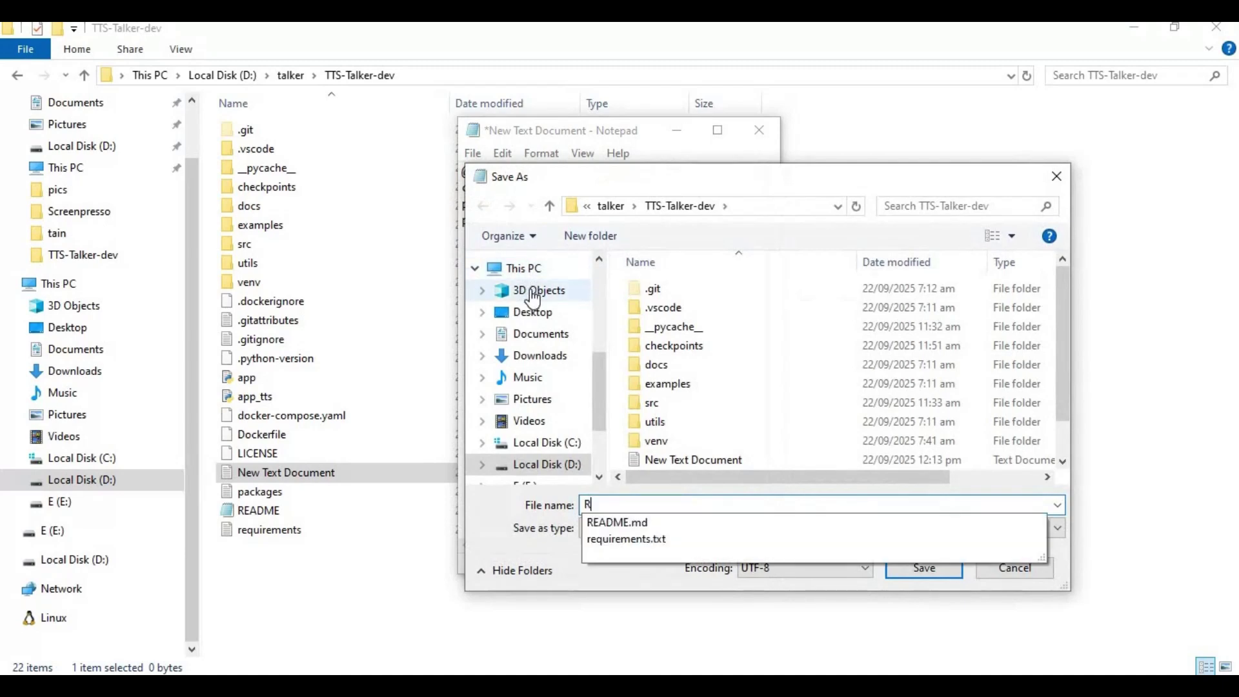
type("un.bat")
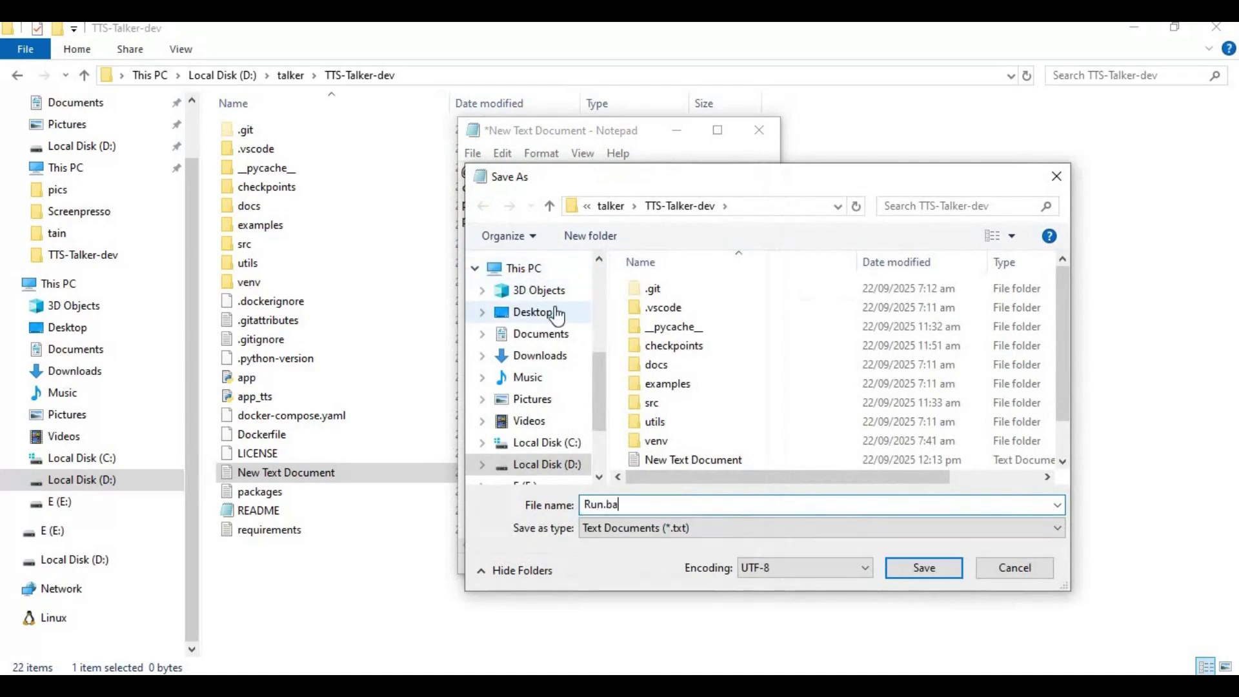
left_click(759, 129)
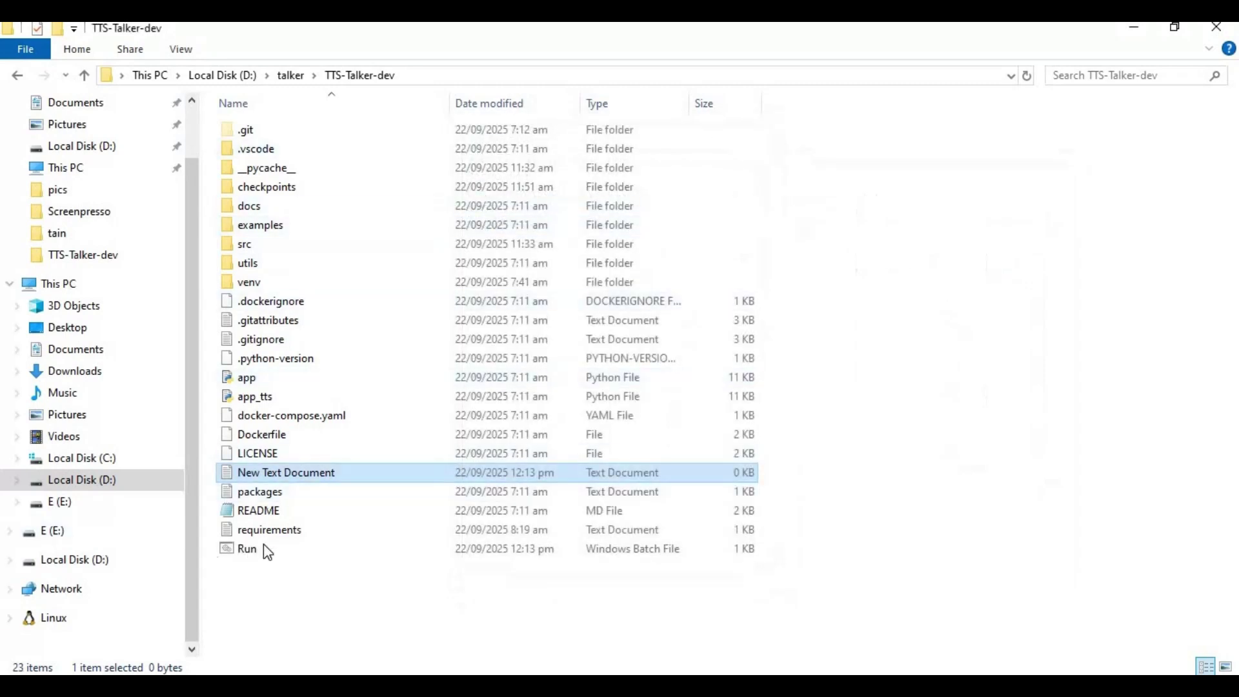
left_click(239, 549)
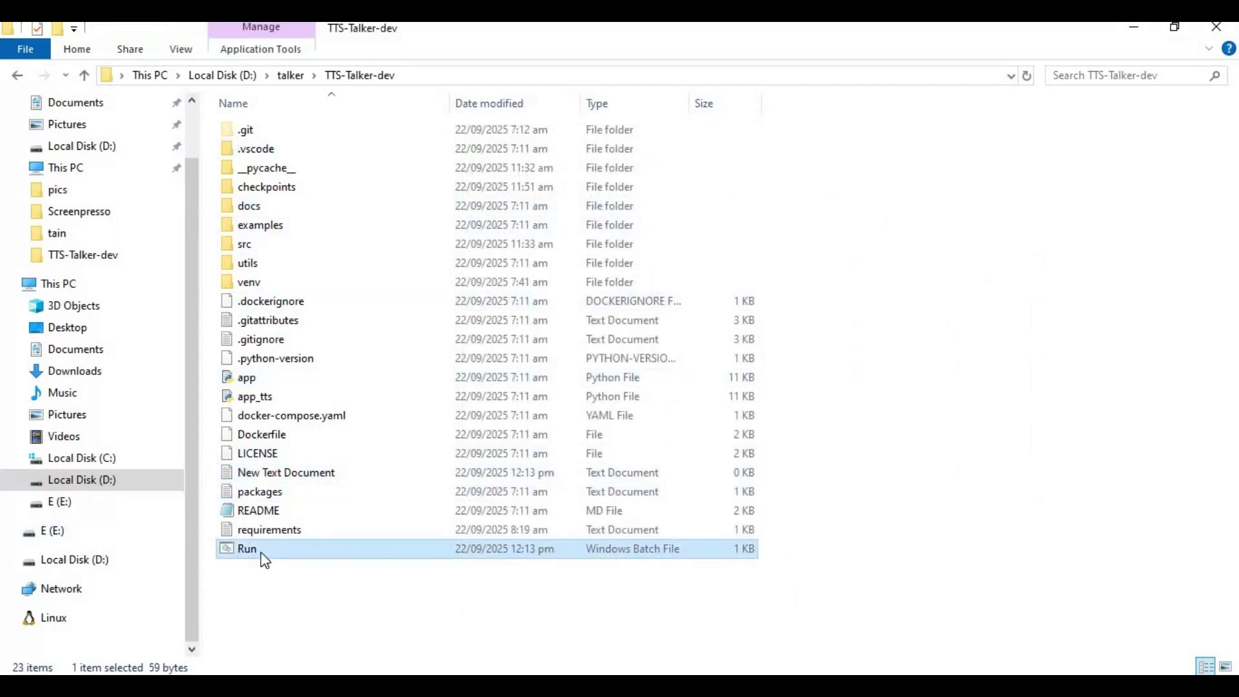